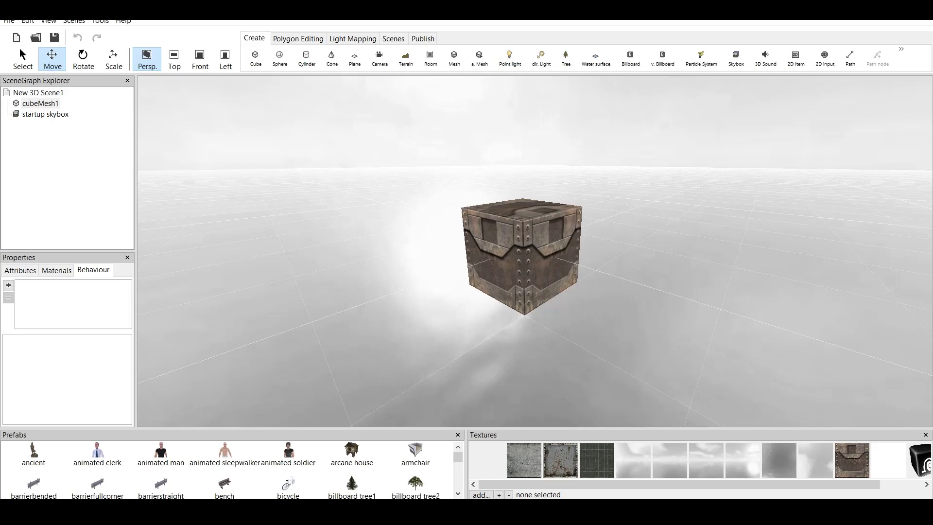
Step: Delete the default cube mesh from the scene, keeping the startup skybox
click(40, 103)
mouse_move(535, 251)
right_down()
mouse_move(673, 349)
mouse_move(523, 265)
right_up()
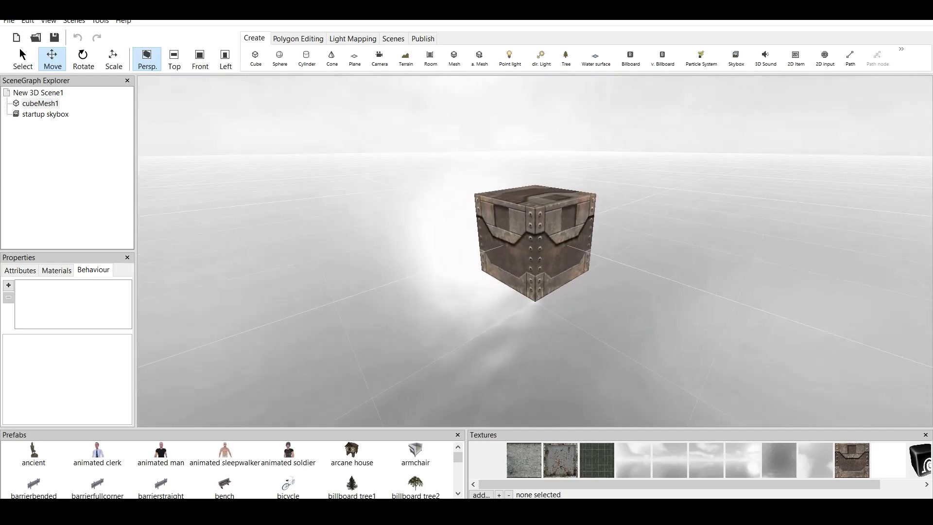
right_click(50, 104)
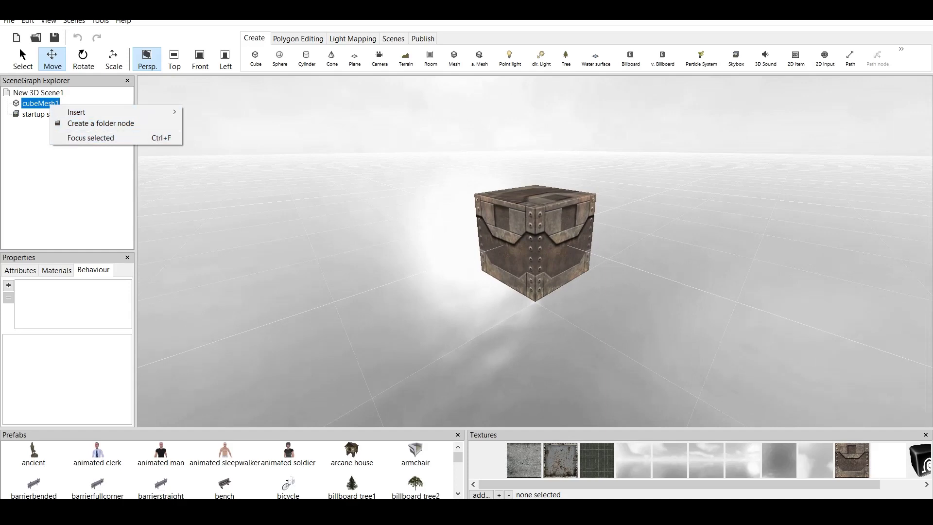
right_click(37, 102)
key(Escape)
click(45, 114)
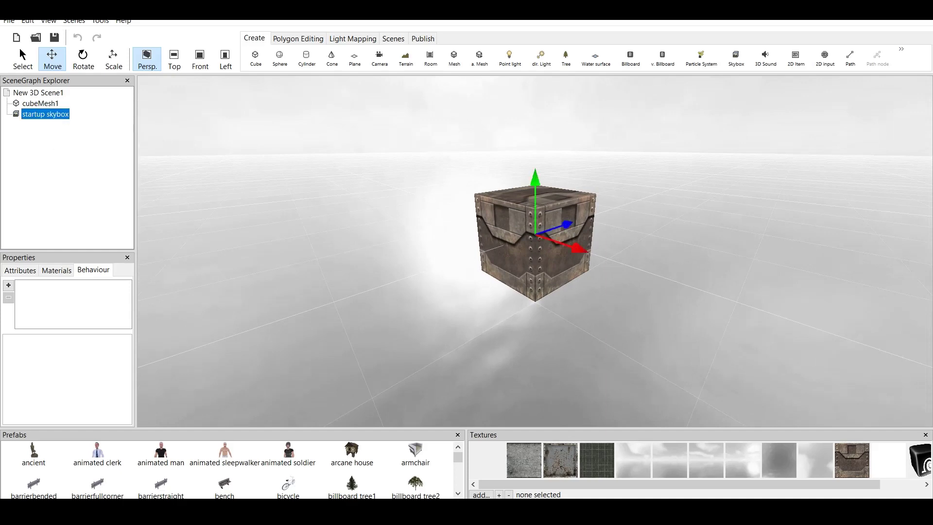
click(535, 251)
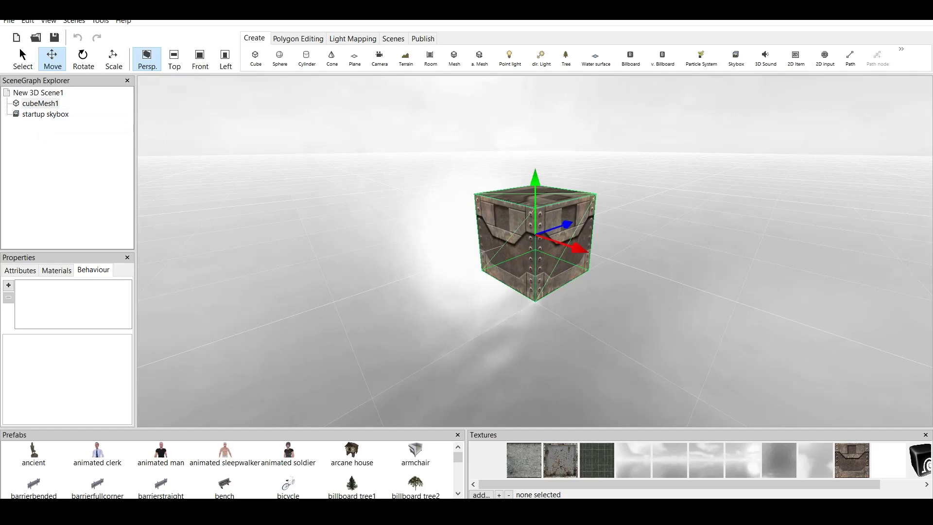
click(41, 103)
right_click(39, 103)
click(63, 119)
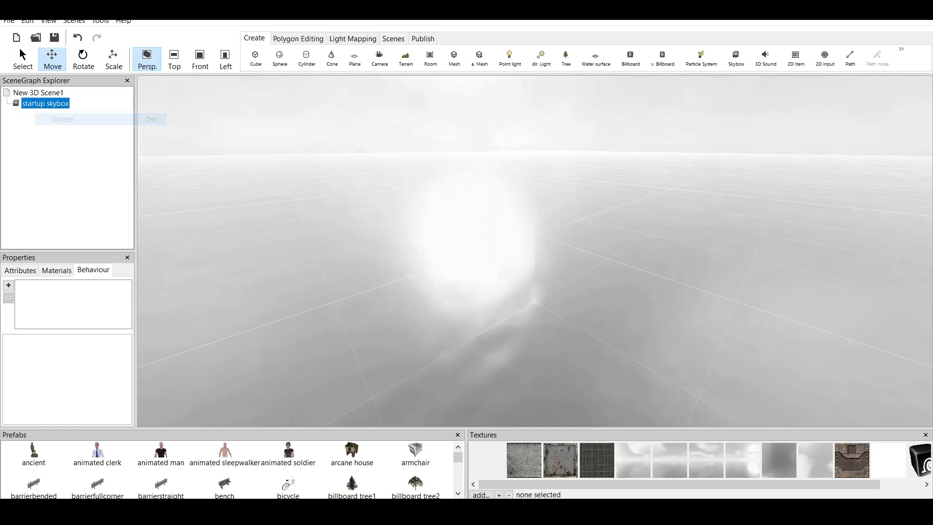
Step: Create a 2D overlay item and move it to about 5.9 percent X and 12.2 percent Y
scroll(534, 252, down, 2)
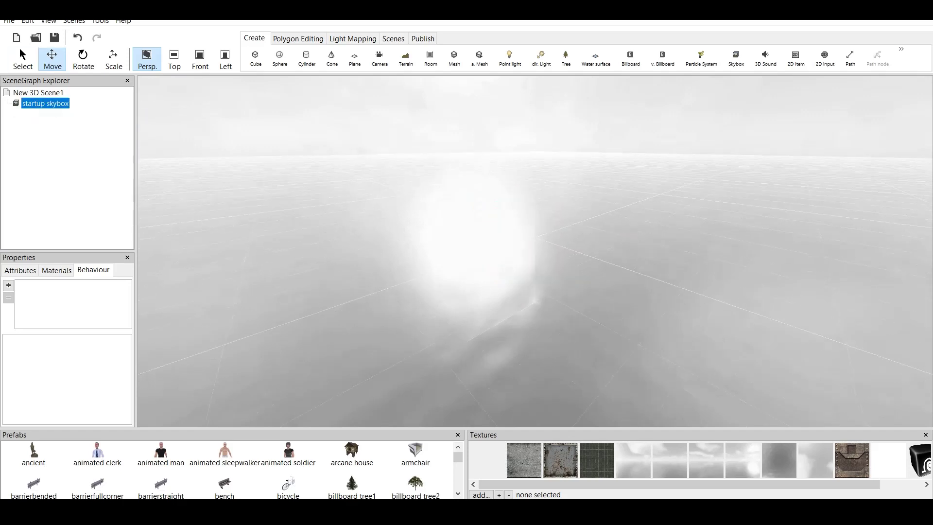
drag(535, 251, 549, 274)
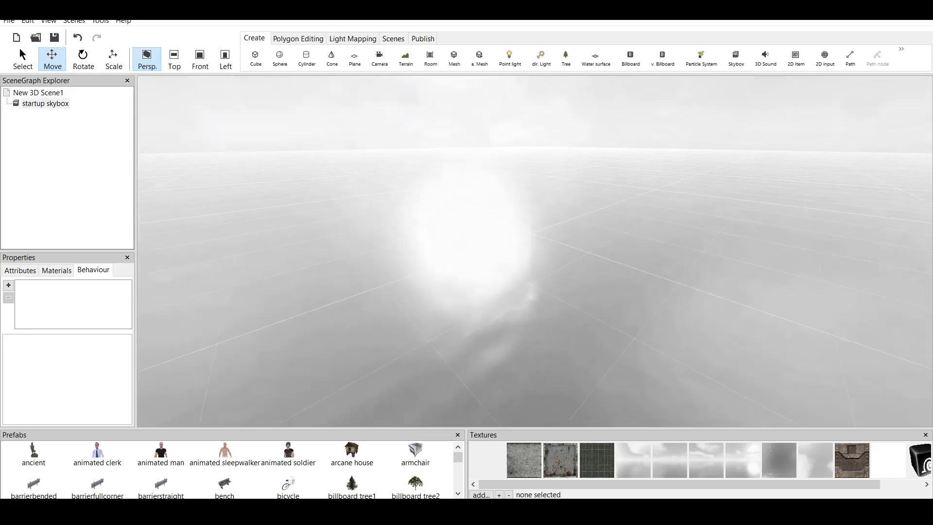
scroll(534, 251, down, 3)
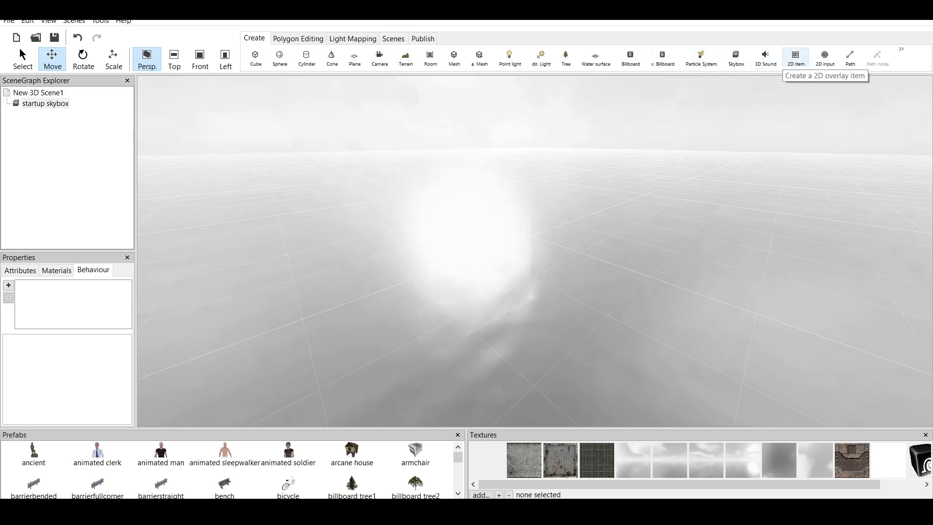
click(796, 57)
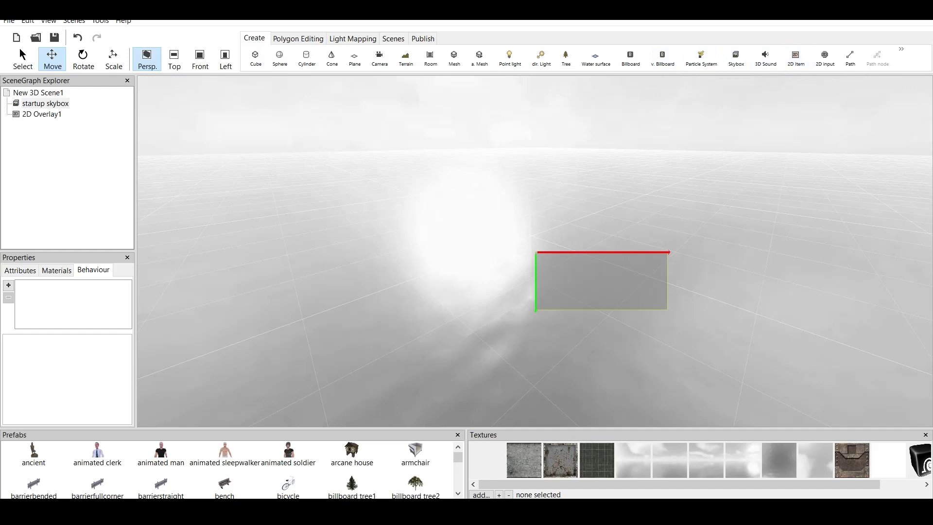
drag(602, 281, 251, 119)
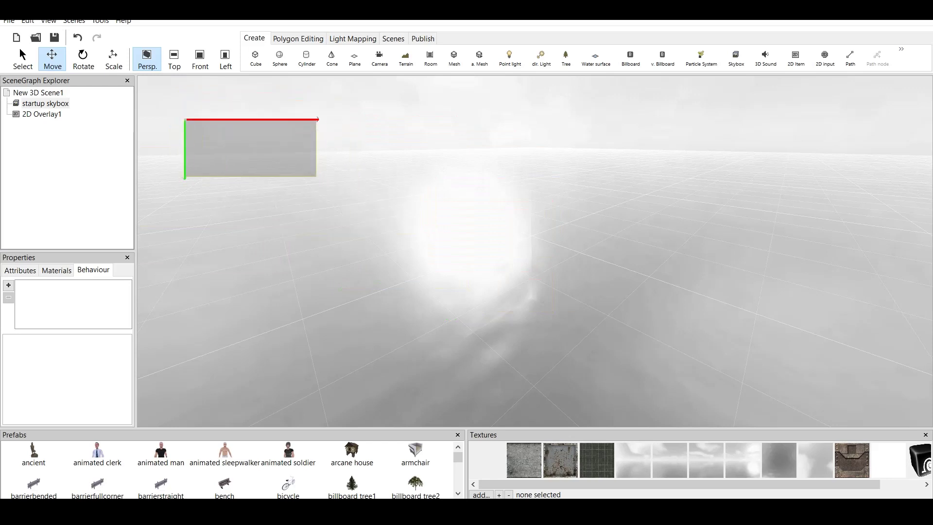
Step: Rename the 2D overlay as Play Button
click(20, 270)
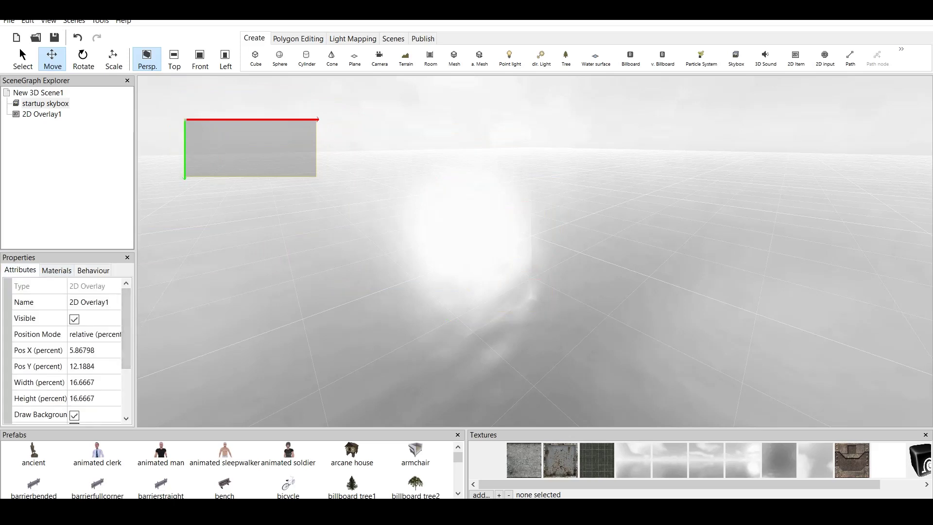
click(89, 302)
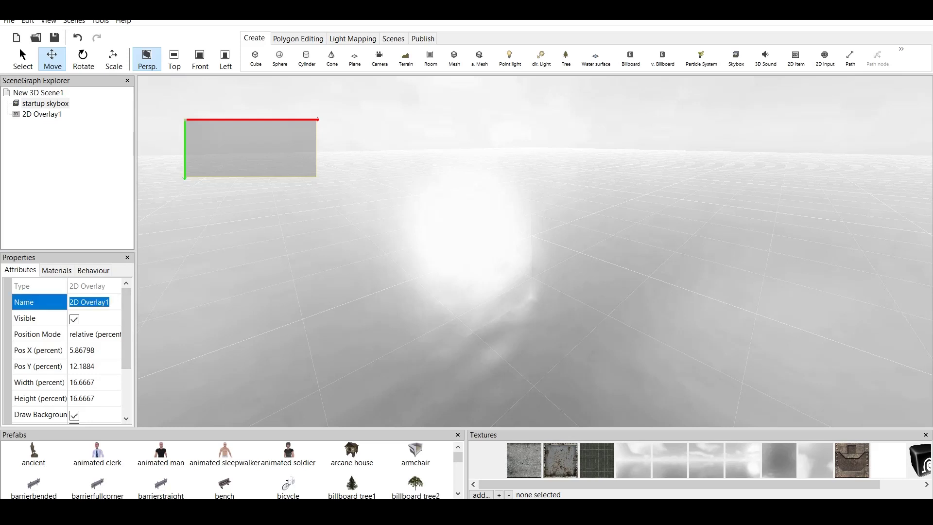
text(Play Button)
key(Return)
Step: Switch the Play Button overlay's visibility off and back on, and open its position mode for editing
click(74, 319)
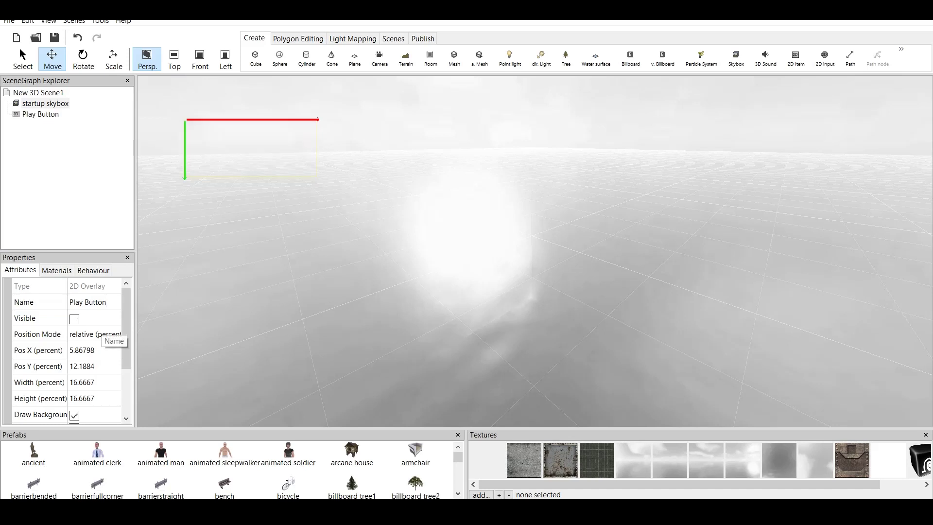
click(74, 319)
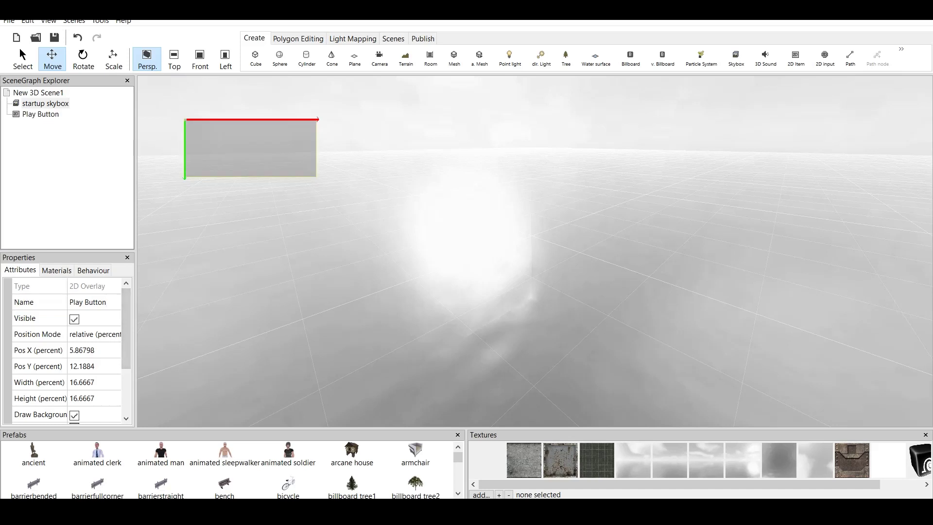
click(113, 334)
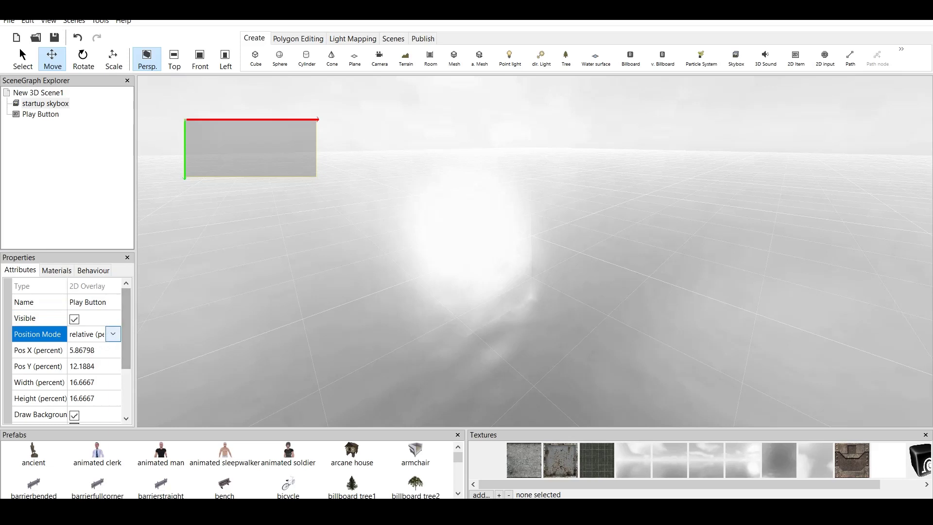
drag(126, 334, 126, 346)
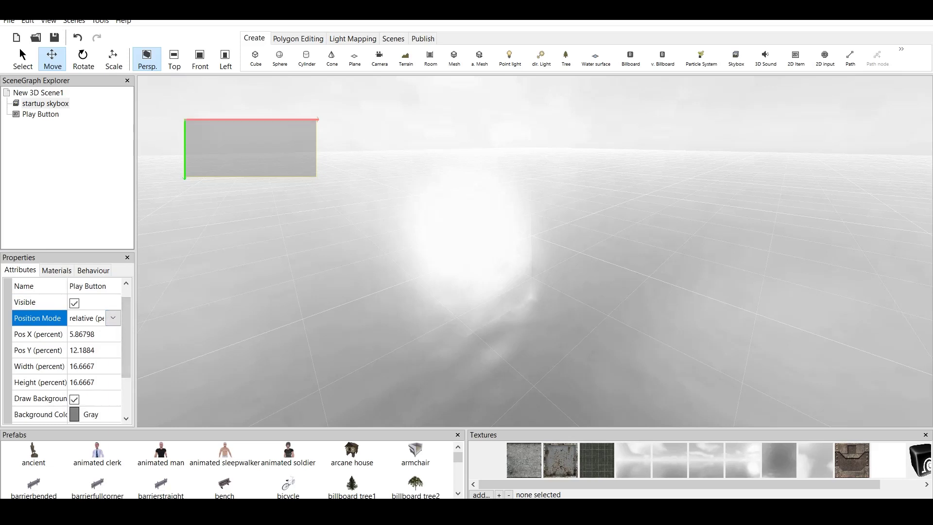
click(252, 119)
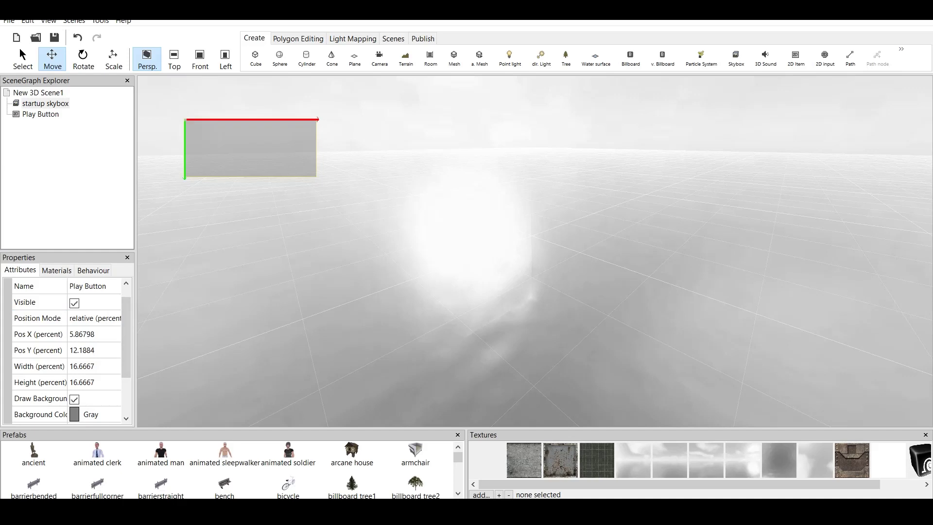
Step: Scale the Play Button overlay to about 14.8 percent width and 18.6 percent height
click(113, 57)
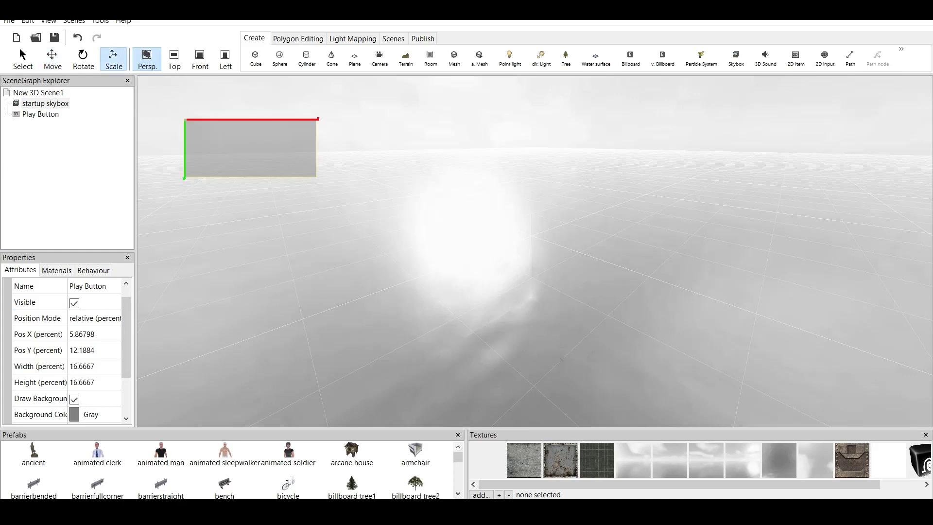
drag(535, 251, 676, 287)
drag(317, 119, 656, 136)
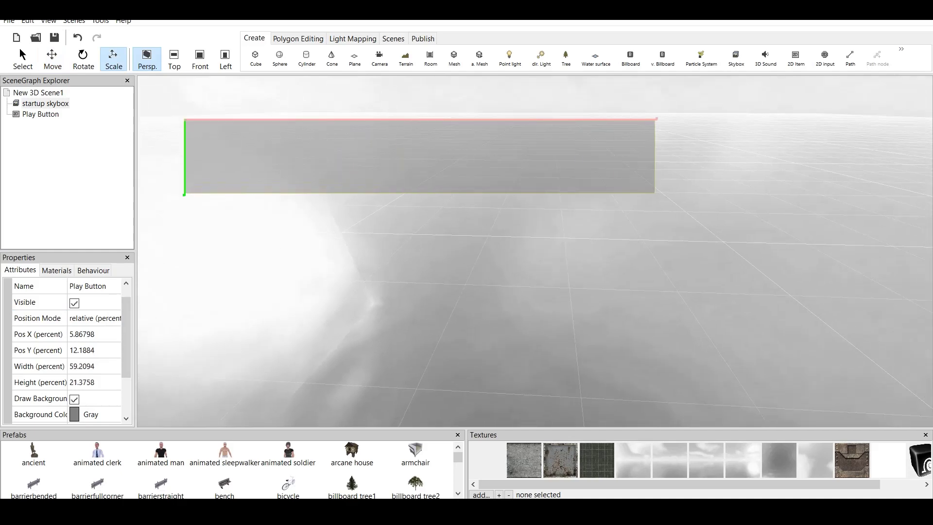
drag(655, 193, 301, 183)
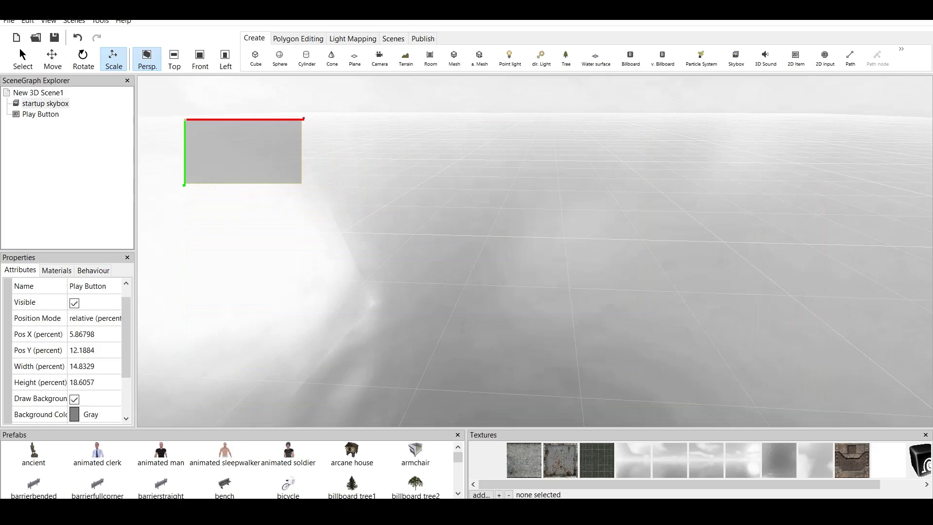
Step: Switch the Play Button overlay's background drawing off and back on
scroll(117, 379, down, 2)
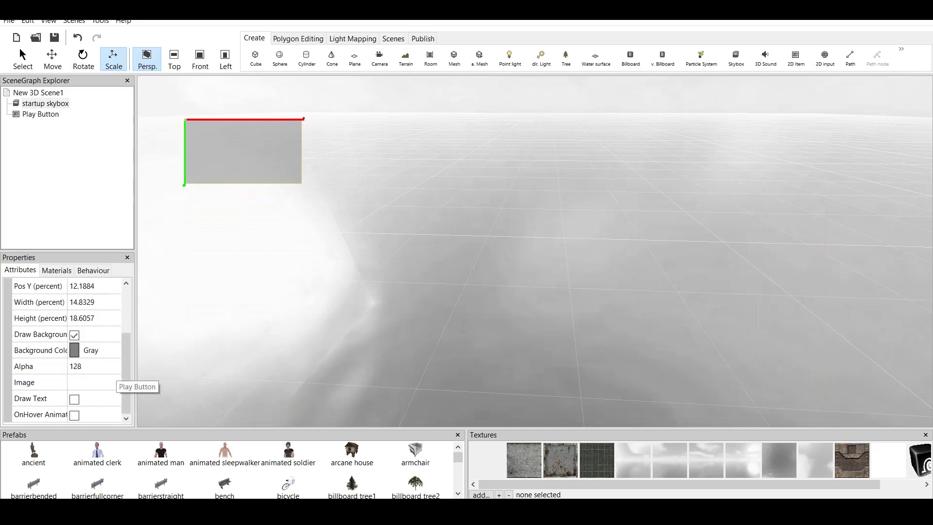
click(74, 335)
click(74, 335)
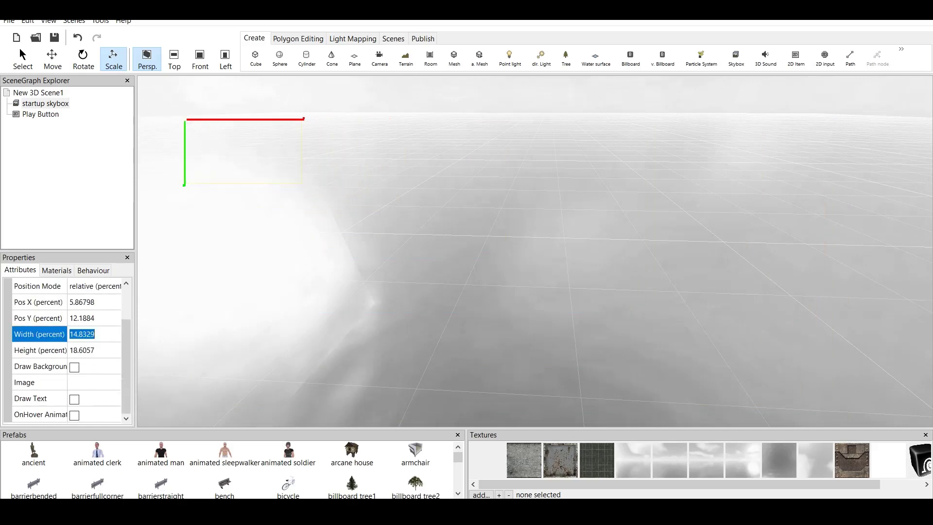
click(74, 367)
Step: Set the Play Button overlay's background color to black
click(92, 382)
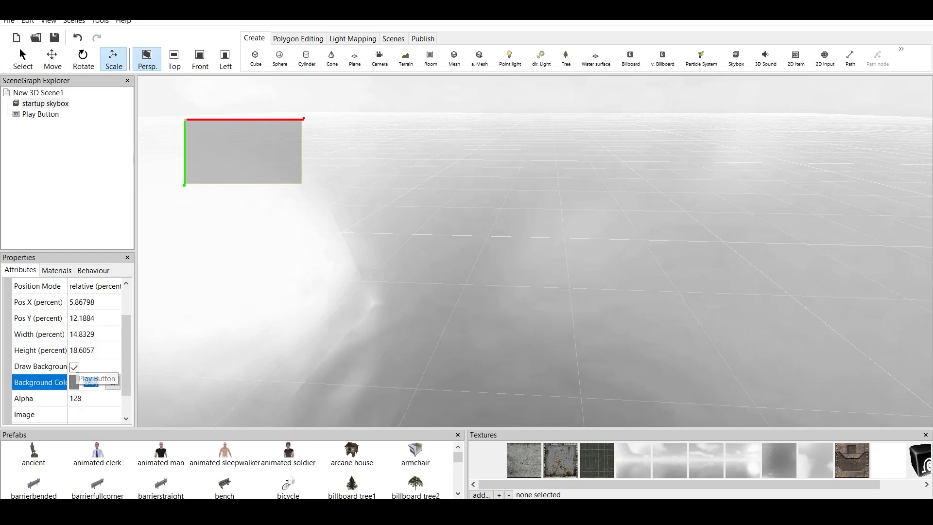
click(112, 383)
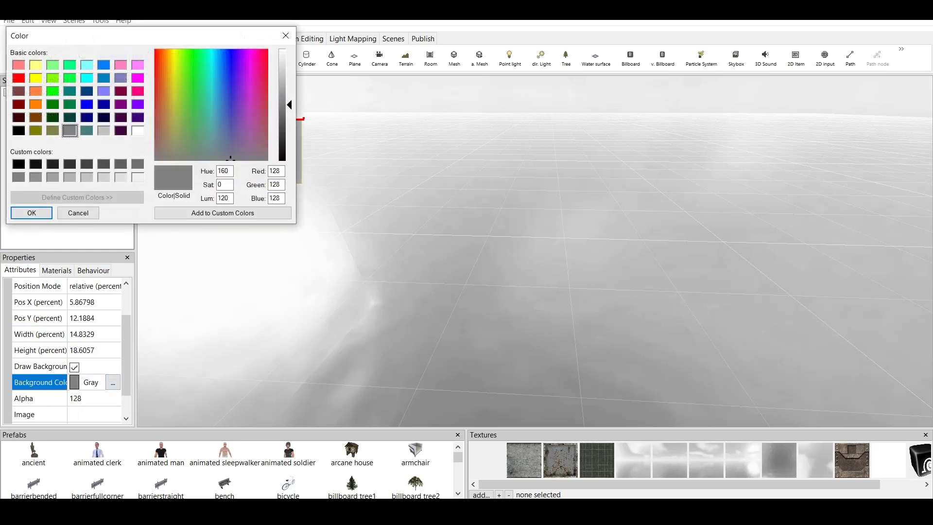
click(19, 164)
click(32, 213)
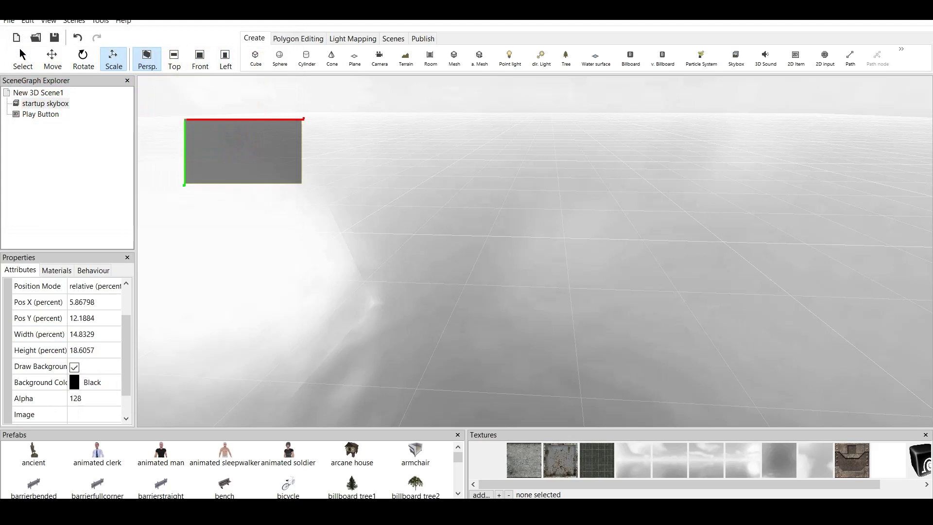
Step: Try alpha values of 0 and 10 on the Play Button overlay's background
scroll(83, 374, down, 1)
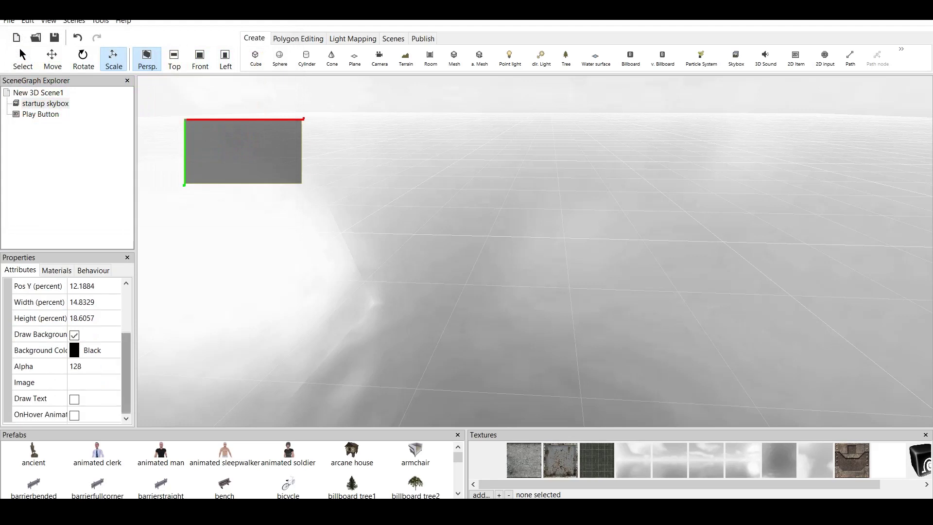
click(84, 366)
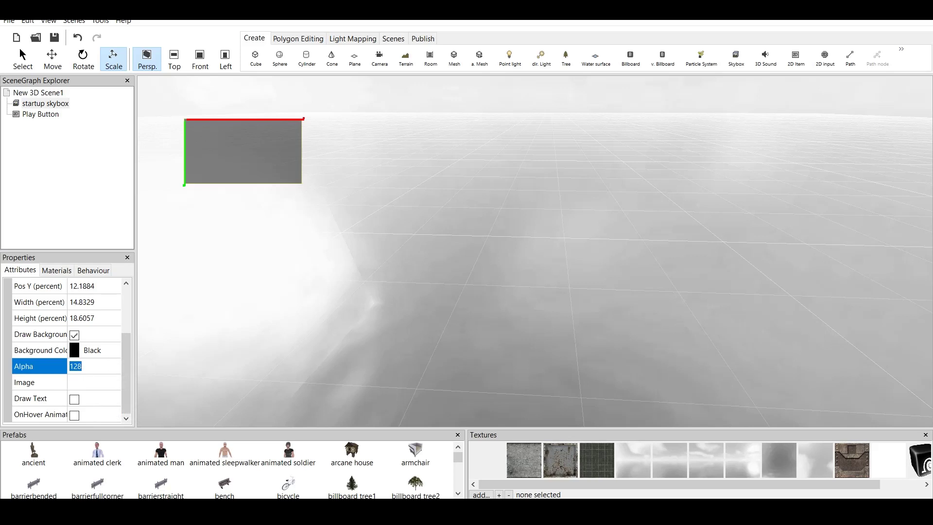
text(0)
key(Return)
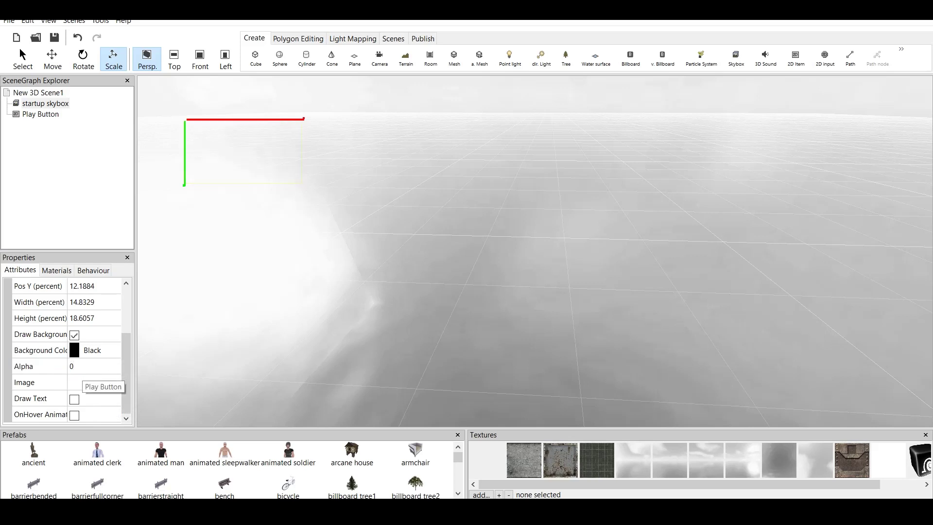
click(82, 367)
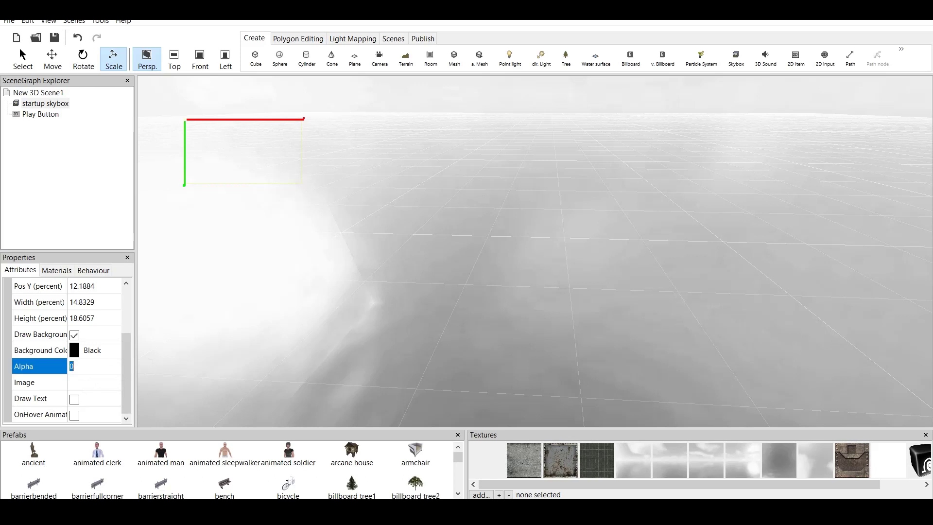
text(10)
key(Return)
Step: Set the alpha of the Play Button overlay's background to 200
click(79, 366)
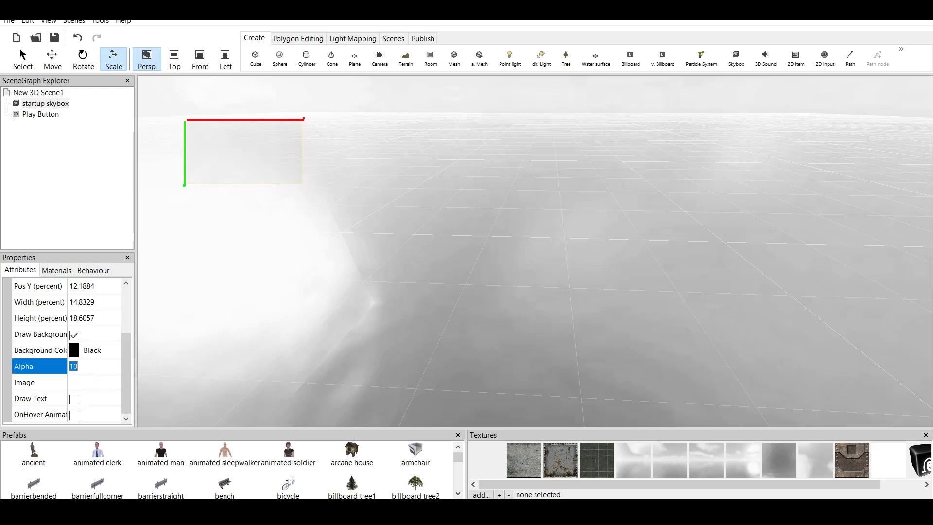
text(200)
key(Return)
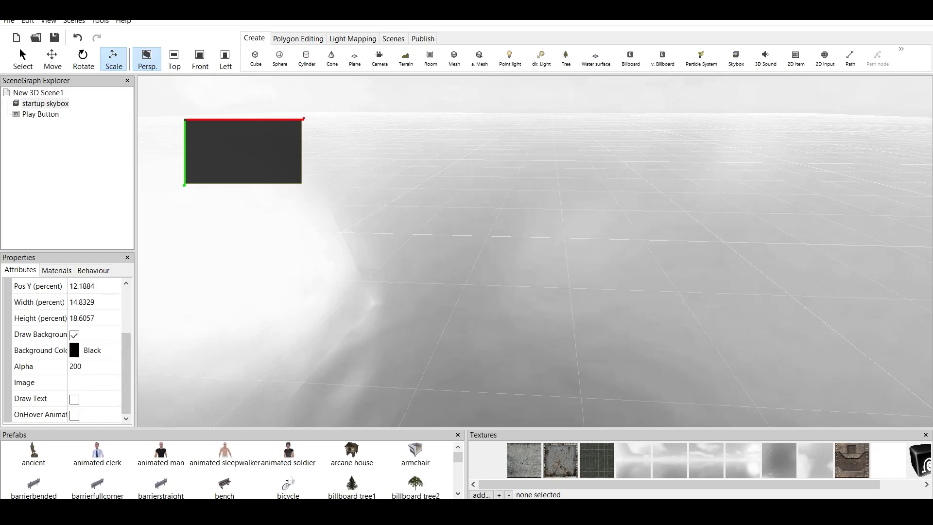
Step: Assign the brown metal crate texture as the Play Button overlay's image
click(97, 382)
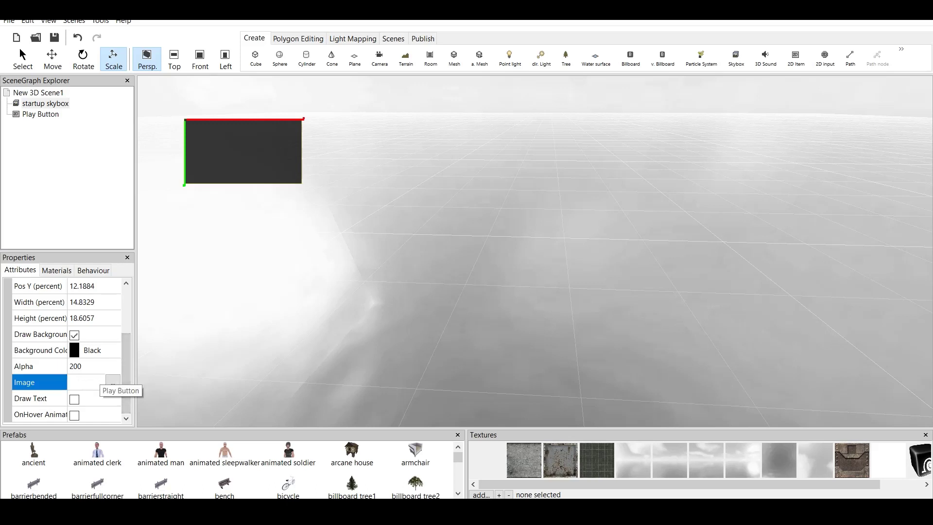
click(42, 398)
click(41, 383)
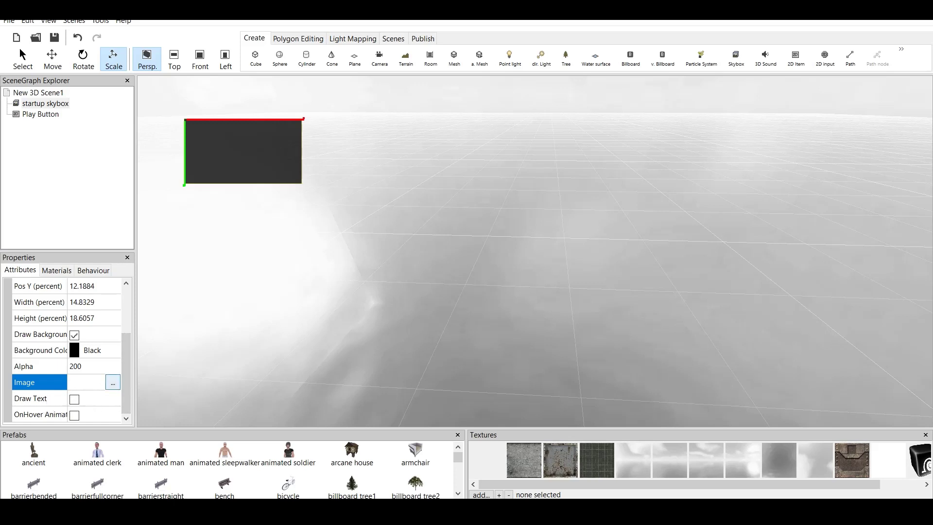
click(113, 382)
drag(71, 396, 190, 396)
click(120, 372)
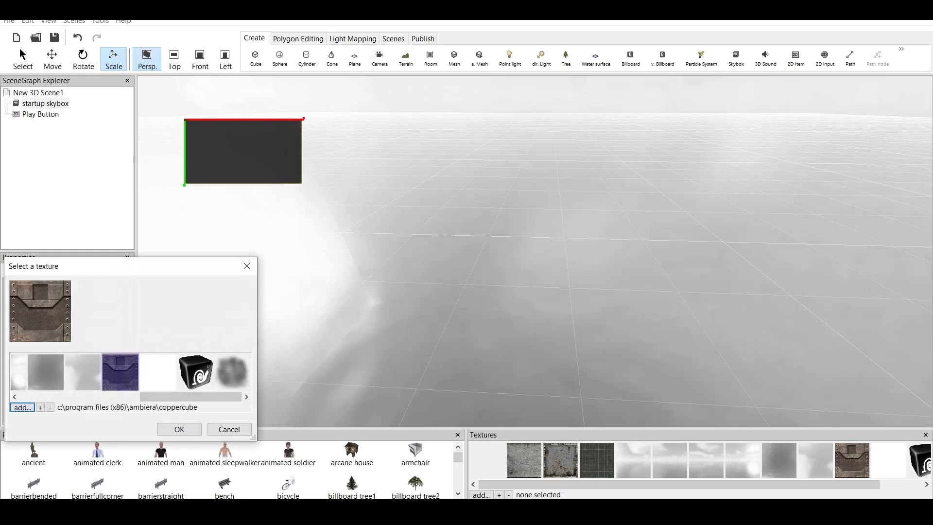
click(179, 429)
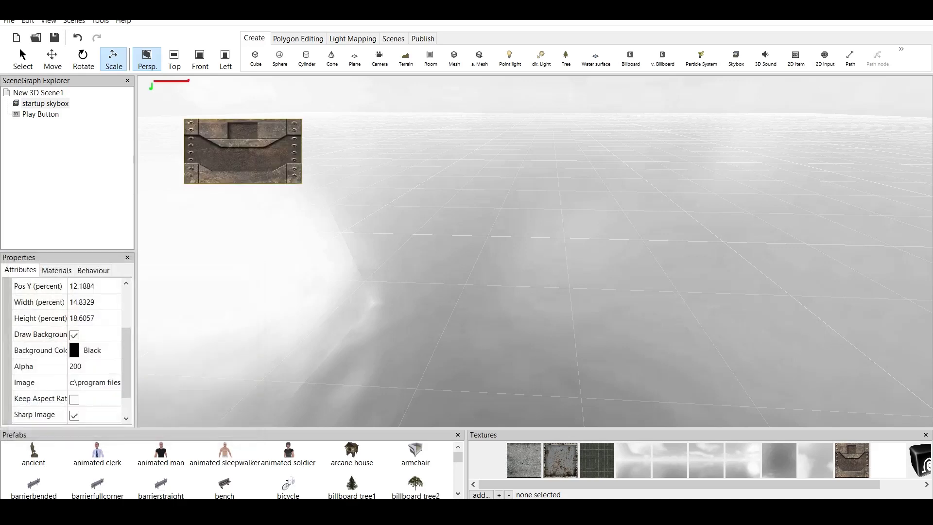
Step: Turn off the sharp image option for the Play Button overlay and make it draw the text "Play"
scroll(68, 360, down, 2)
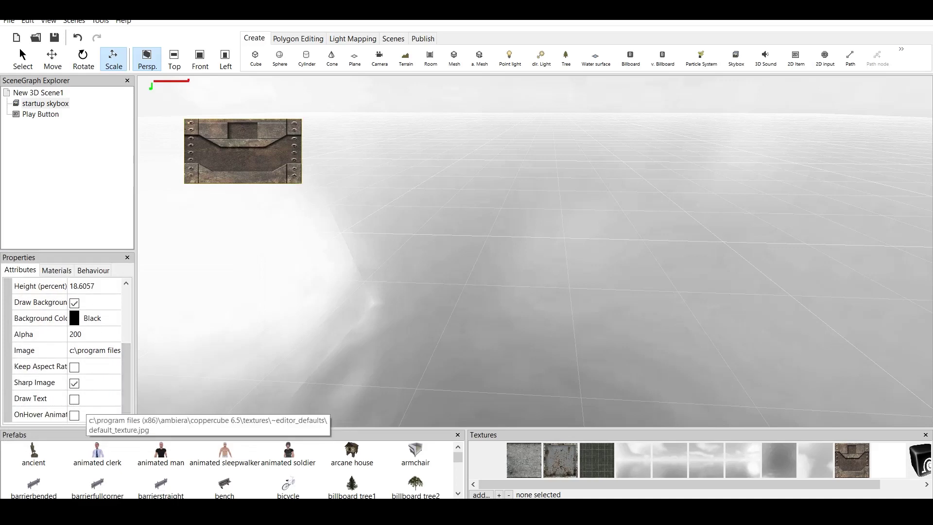
click(74, 383)
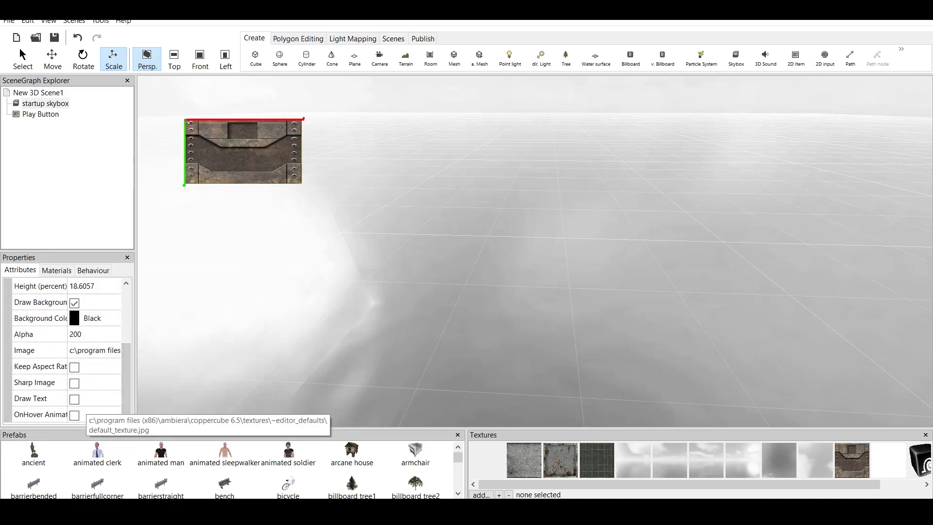
click(74, 400)
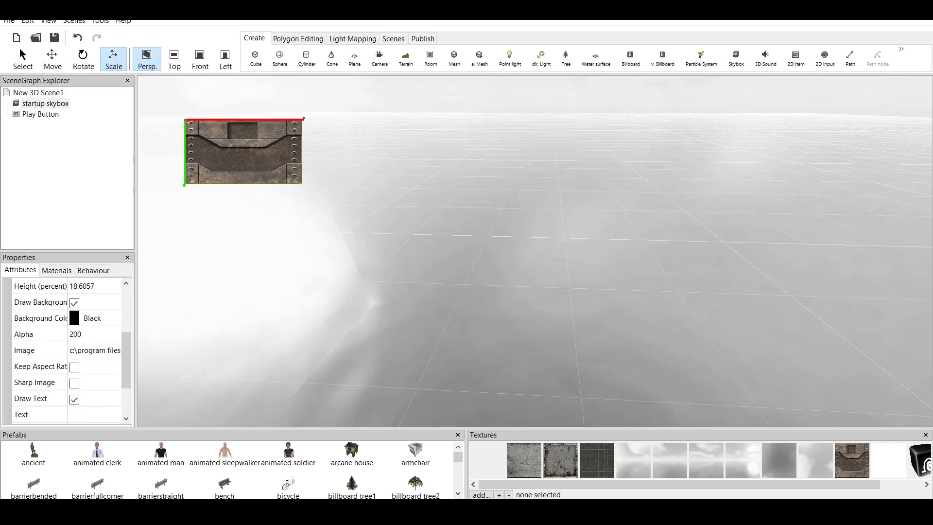
drag(126, 360, 126, 386)
click(86, 350)
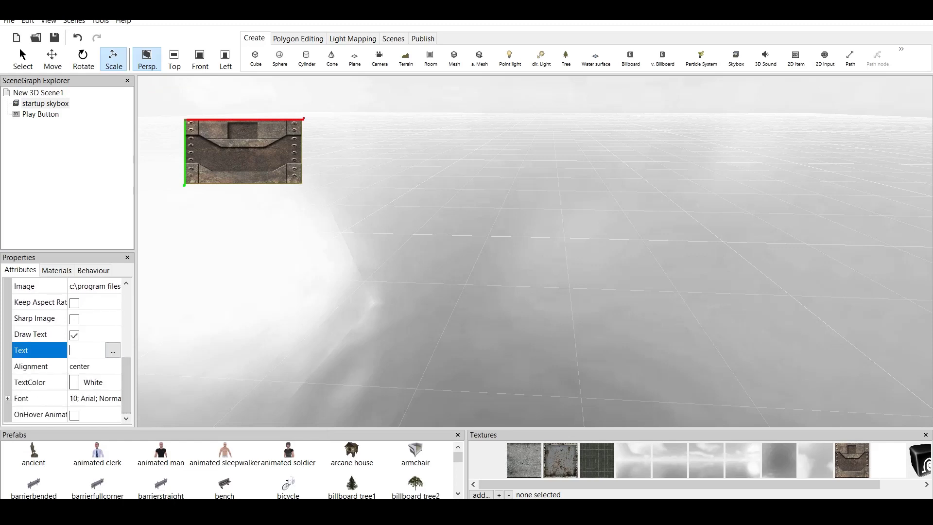
click(112, 350)
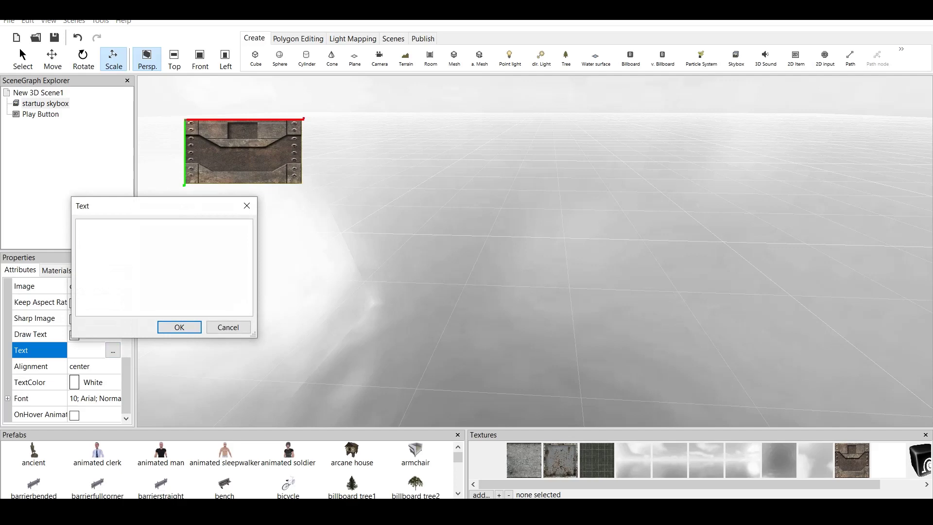
text(Play)
click(179, 327)
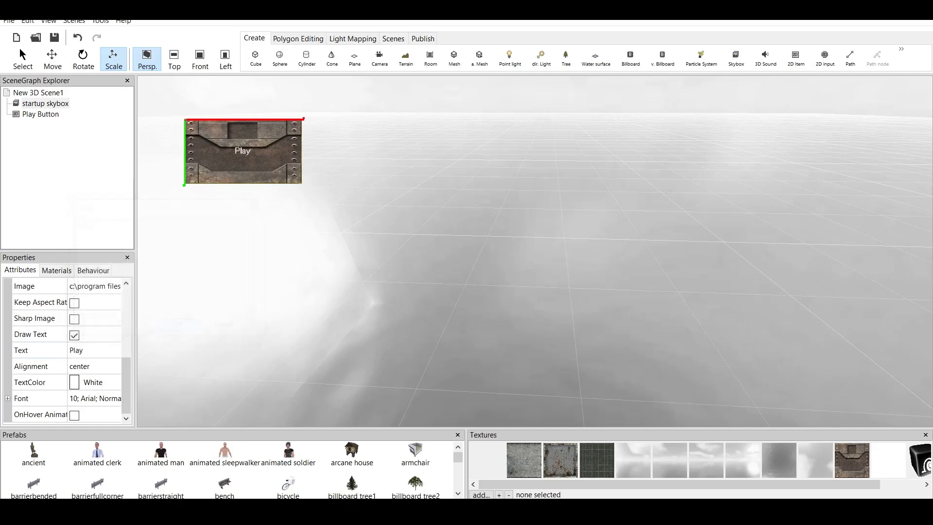
Step: Publish and test the menu scene as a Windows (.exe) application, and close the test run
scroll(535, 251, up, 2)
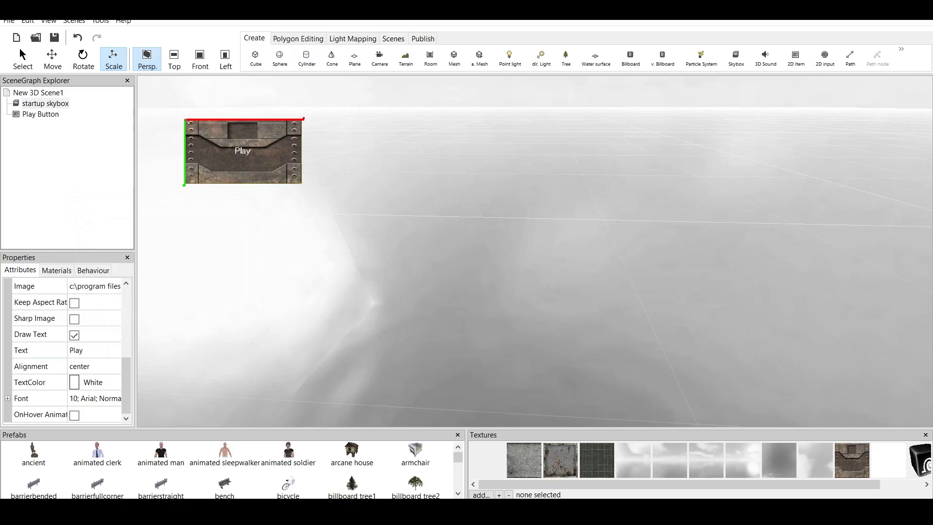
click(423, 38)
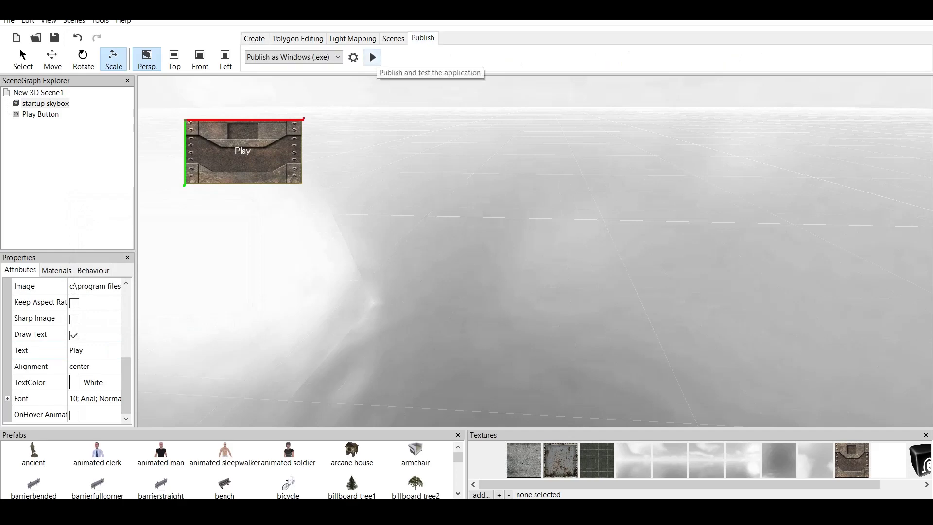
click(372, 57)
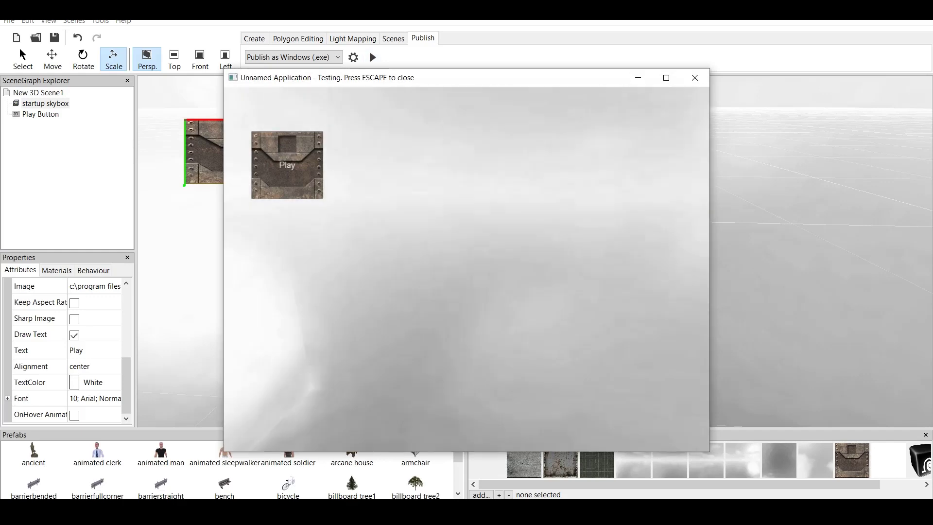
key(Escape)
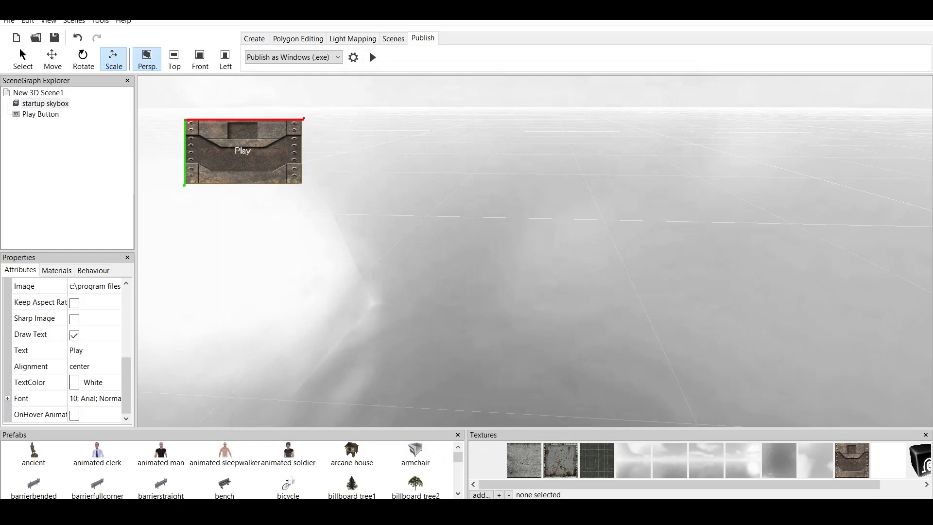
Step: Add a Simple Camera to the menu scene as the first active camera when the scene starts
scroll(535, 251, down, 3)
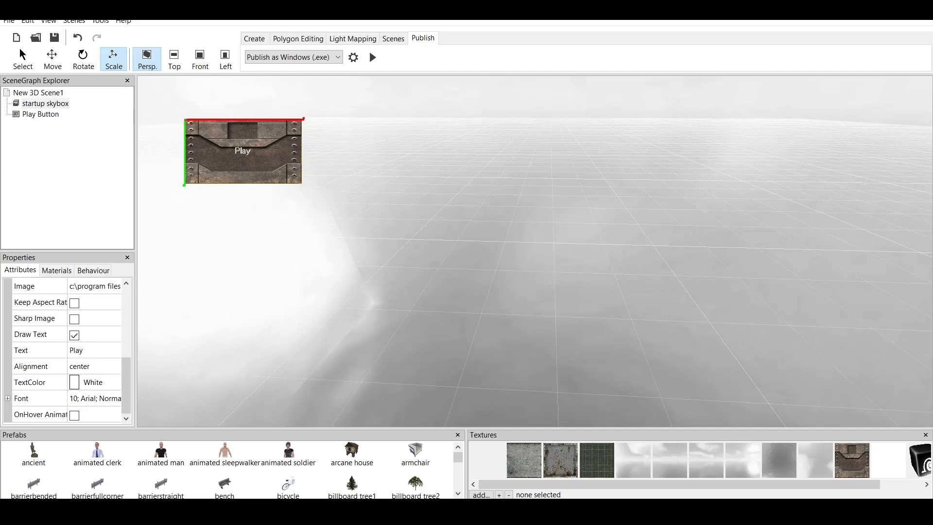
click(254, 38)
click(379, 57)
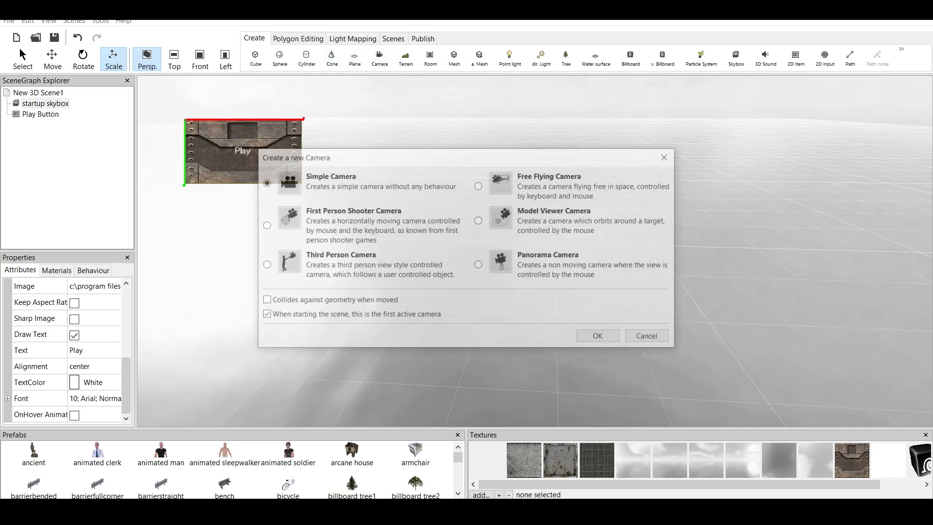
key(Return)
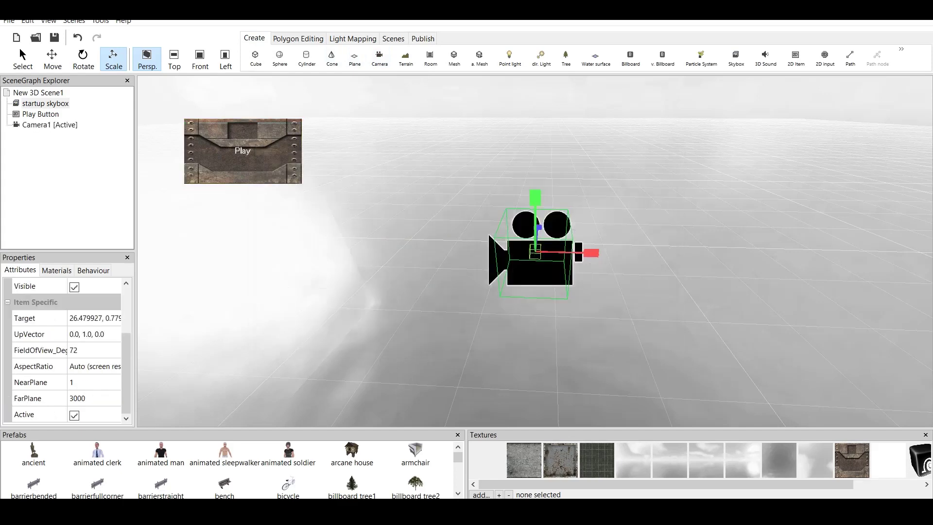
click(53, 59)
Step: Test the menu scene again with the new camera and close the test window
click(422, 38)
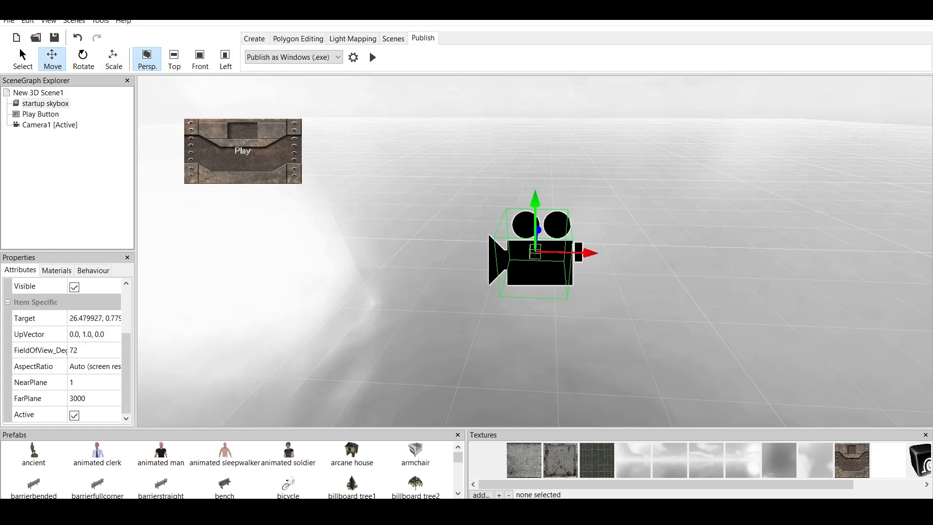
click(372, 57)
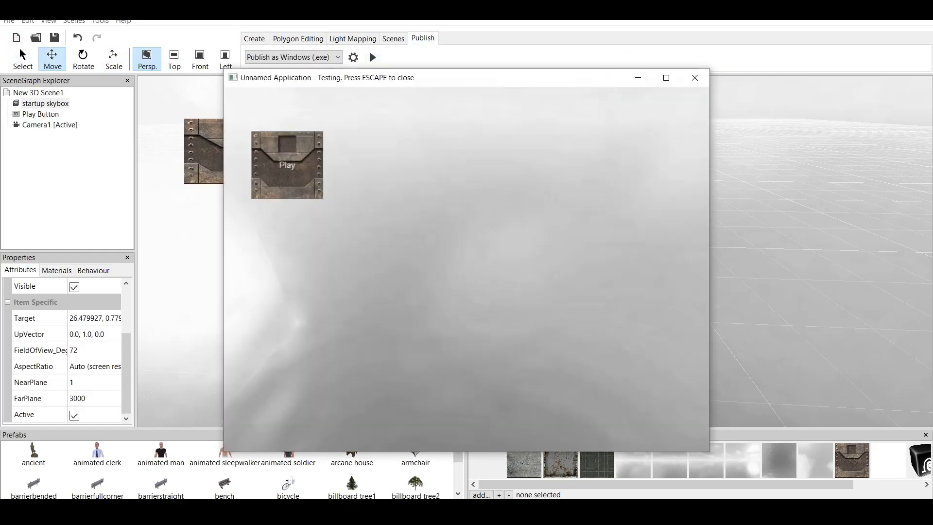
click(695, 78)
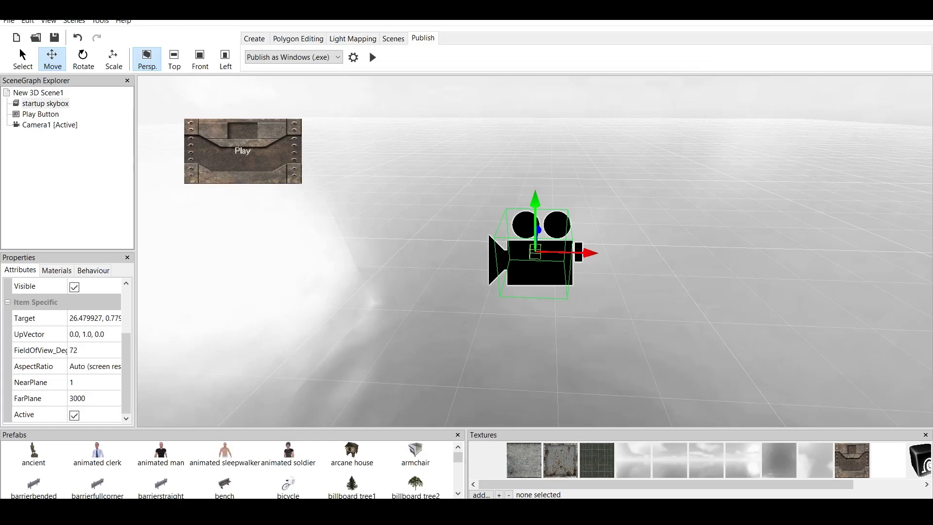
Step: Add the behaviour "When clicked on this do something" to the Play Button overlay
click(242, 150)
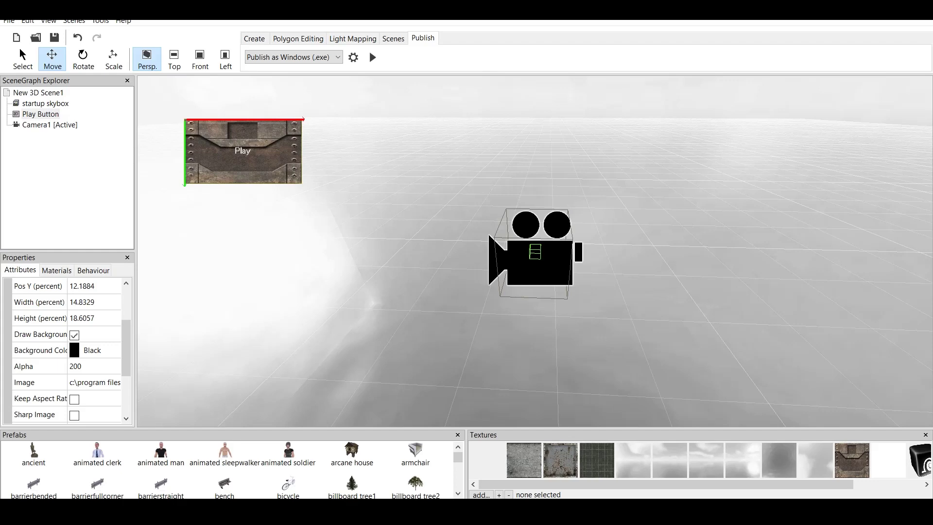
click(93, 270)
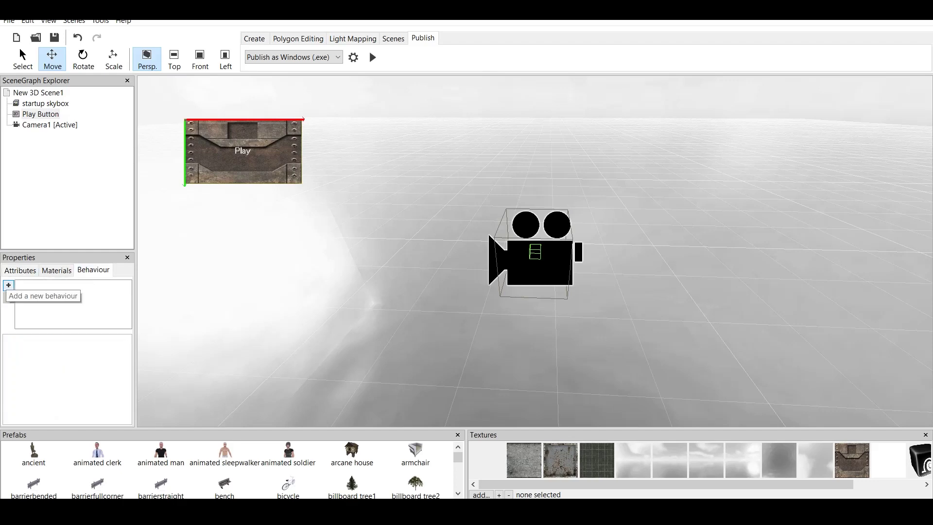
click(8, 285)
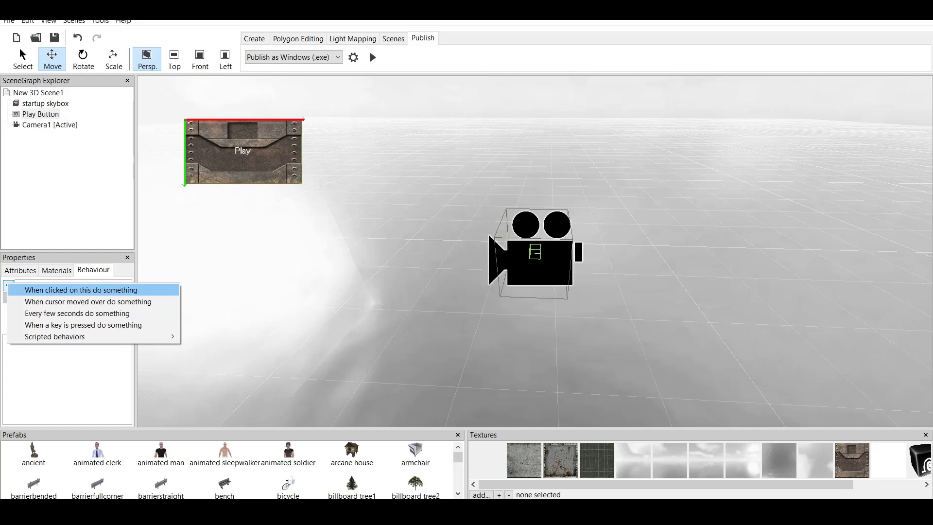
key(Return)
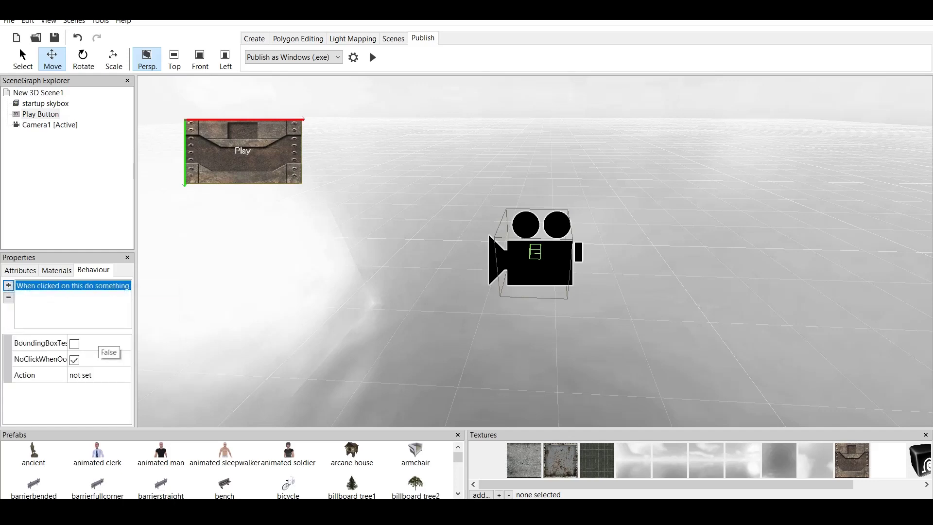
Step: Examine the action types available for the Play Button's click behaviour, including Game and Sound and Scripted actions, without adding one
click(91, 375)
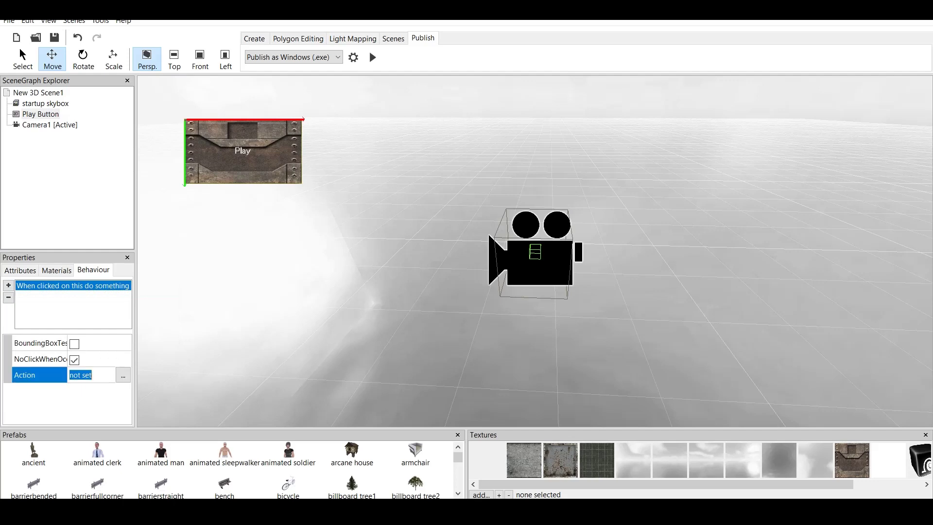
click(123, 375)
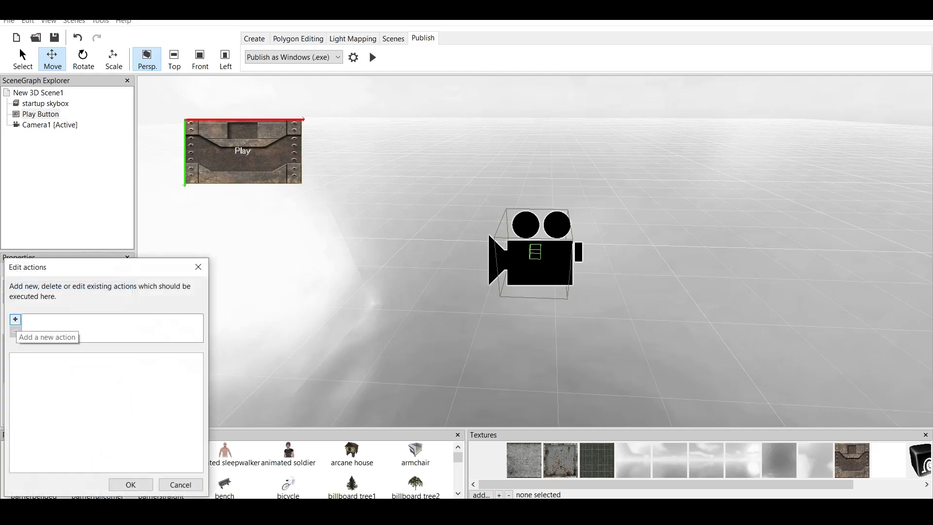
click(15, 319)
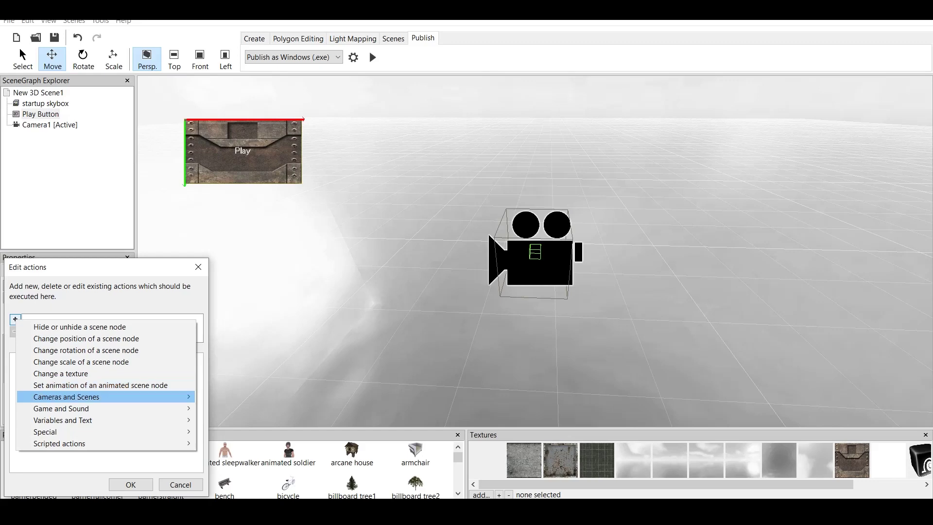
mouse_move(105, 396)
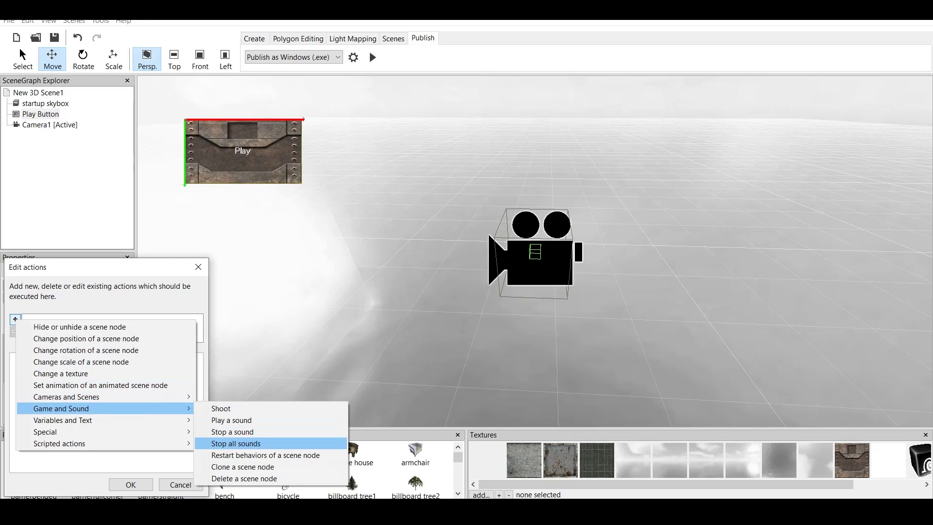
mouse_move(64, 420)
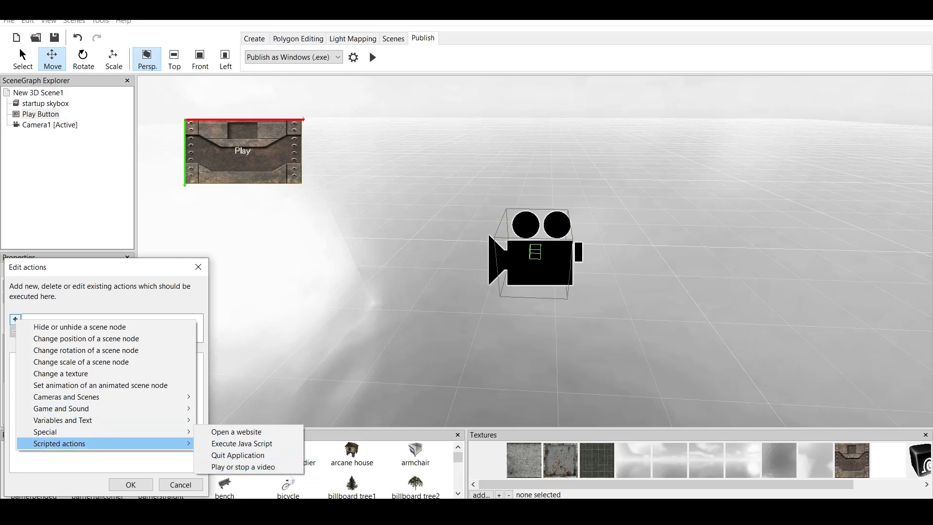
mouse_move(97, 444)
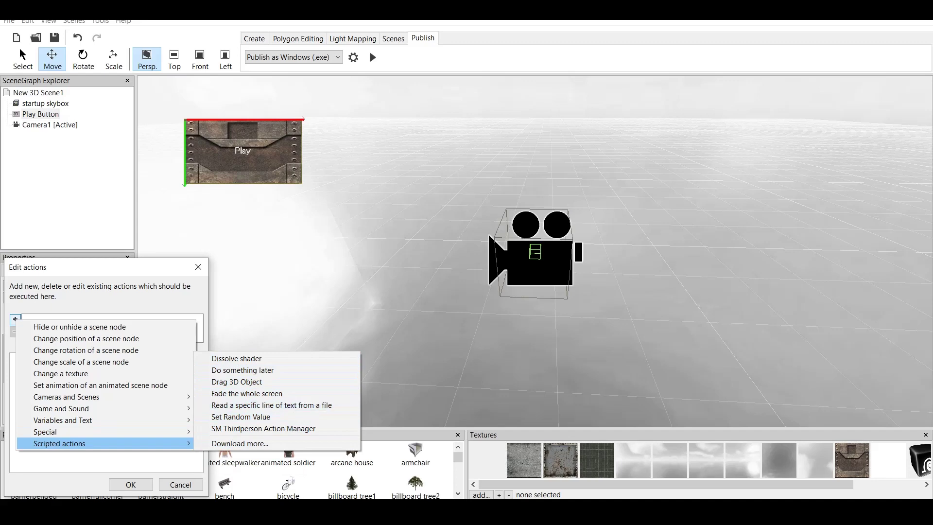
key(Escape)
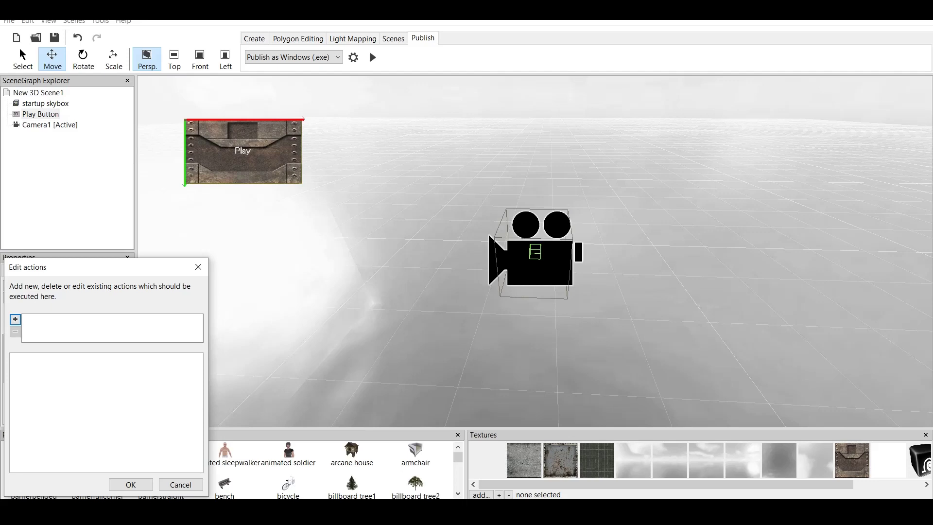
click(181, 484)
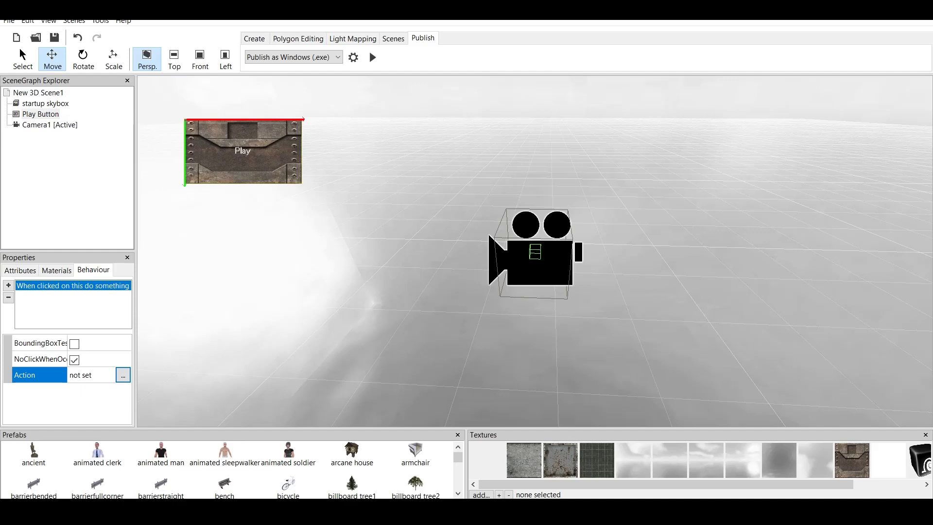
Step: Add a new 3D scene named GameScene to the project
click(393, 38)
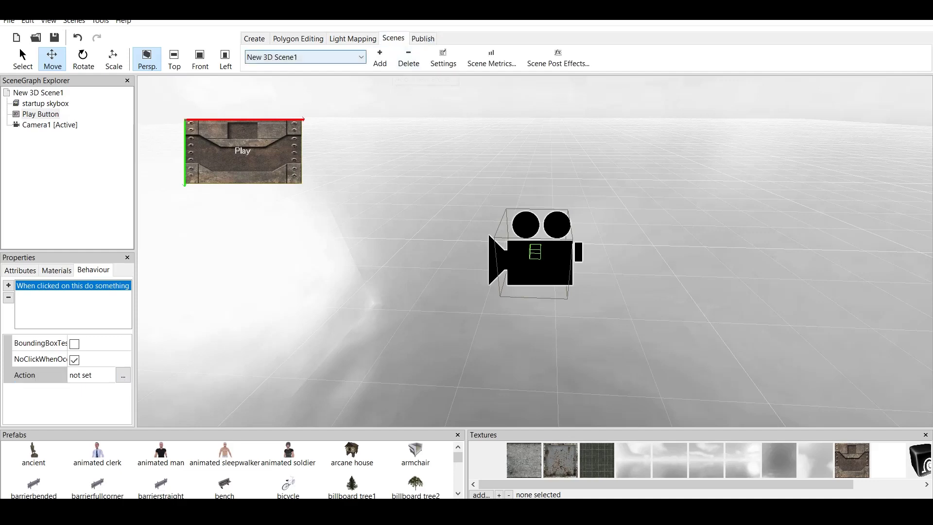
click(380, 58)
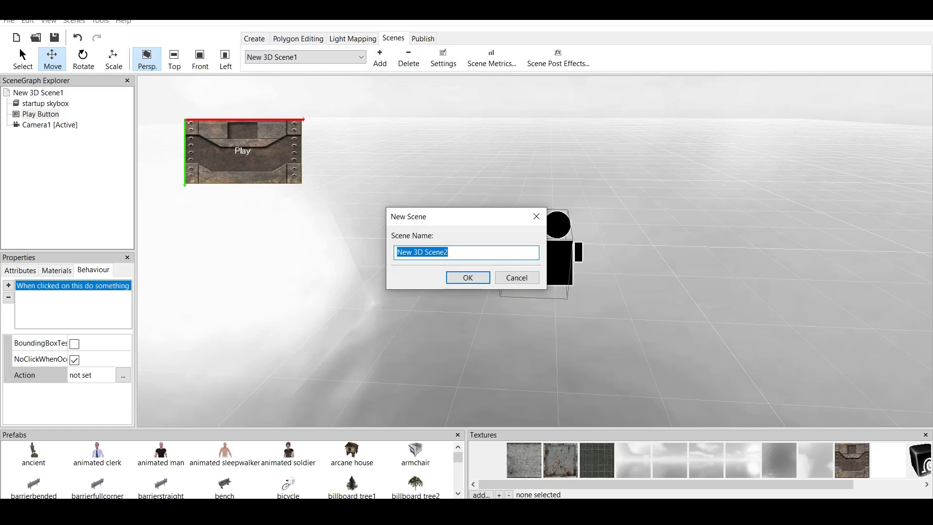
text(Game)
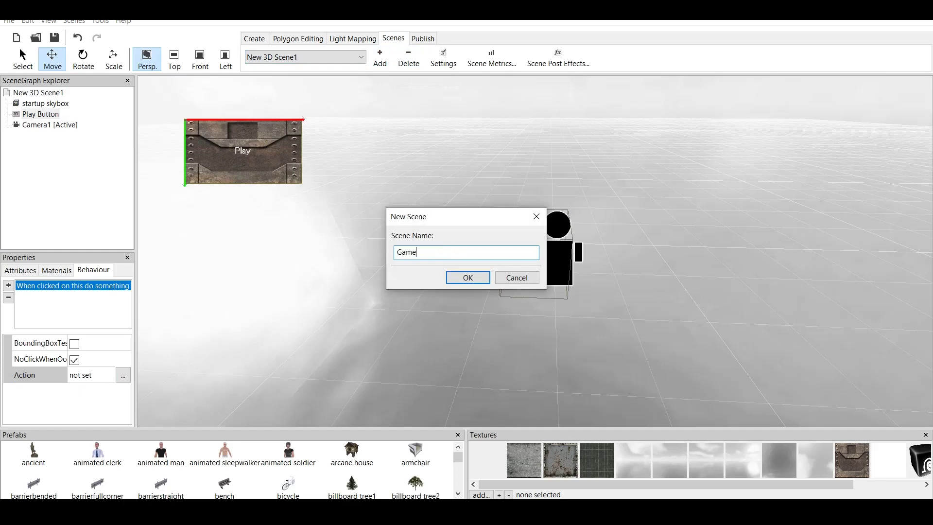
text(Scene)
key(Return)
Step: Place the animated soldier and arcane house prefabs in GameScene
scroll(534, 251, down, 3)
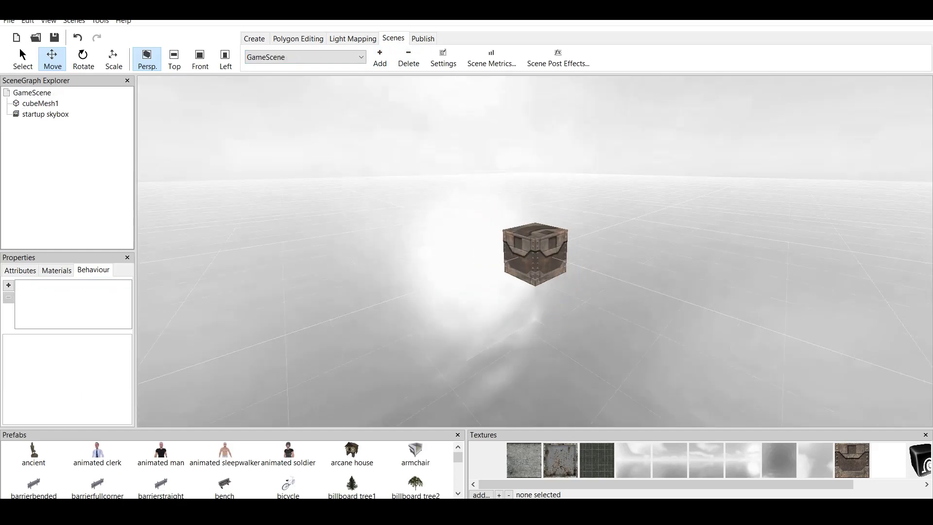
scroll(535, 255, up, 2)
scroll(534, 255, down, 2)
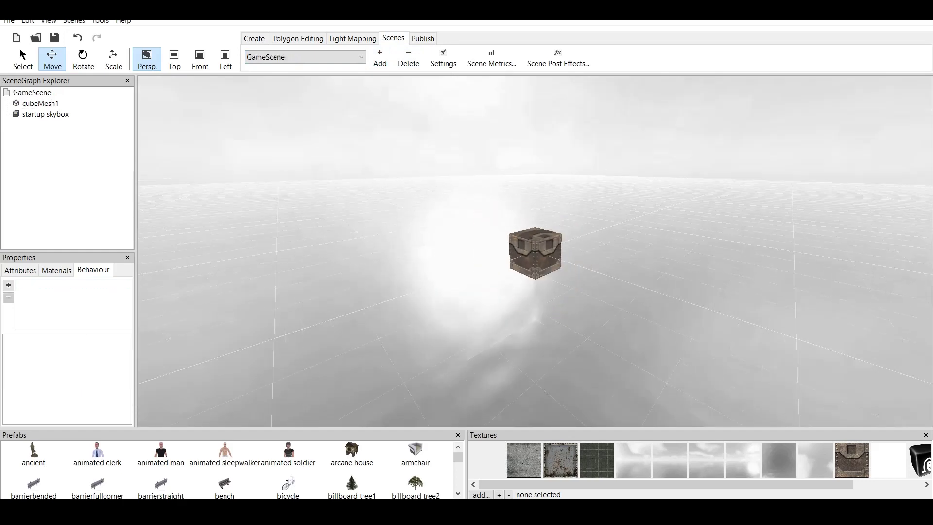
click(288, 454)
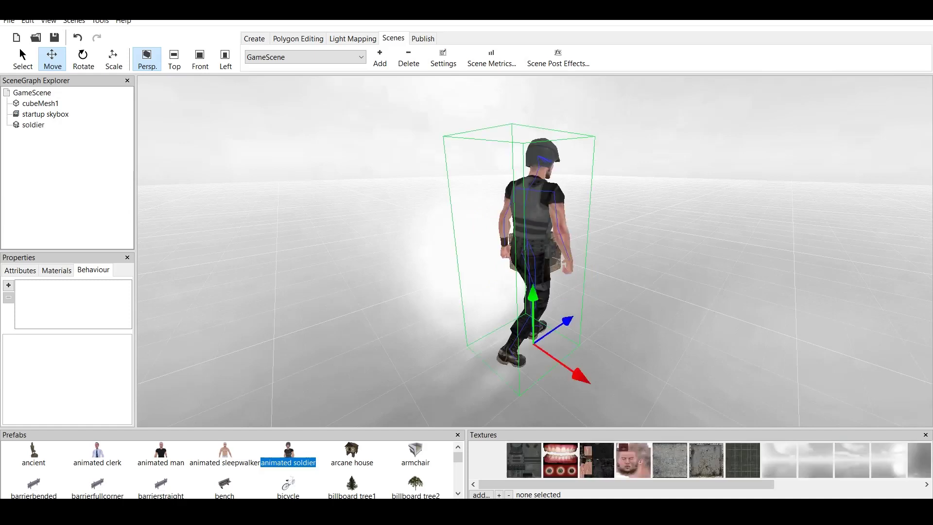
double_click(351, 454)
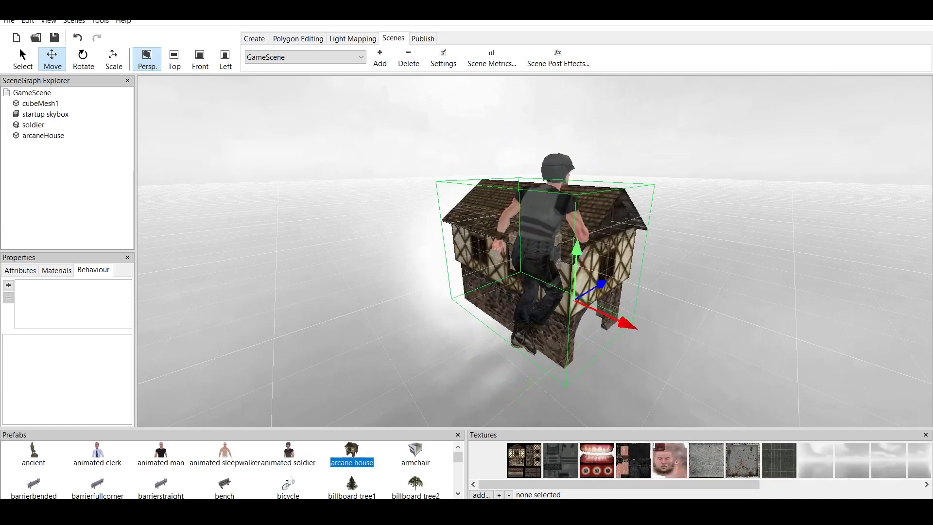
Step: Move the arcane house up and back so that it stands clear behind the soldier
drag(577, 249, 586, 105)
drag(608, 170, 673, 169)
Step: Create a hills terrain in GameScene with a side length of 1500, a tile size of 20, trees on and grass off
click(254, 38)
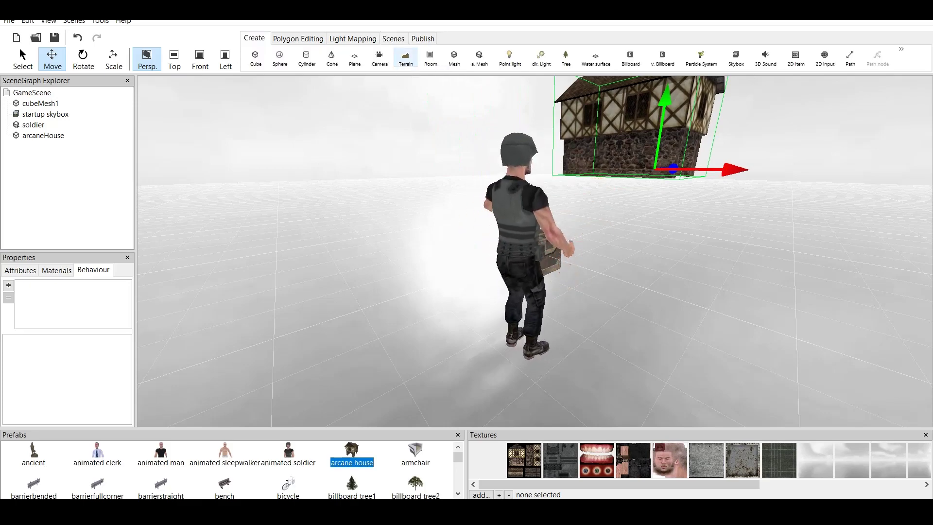
click(406, 59)
click(375, 296)
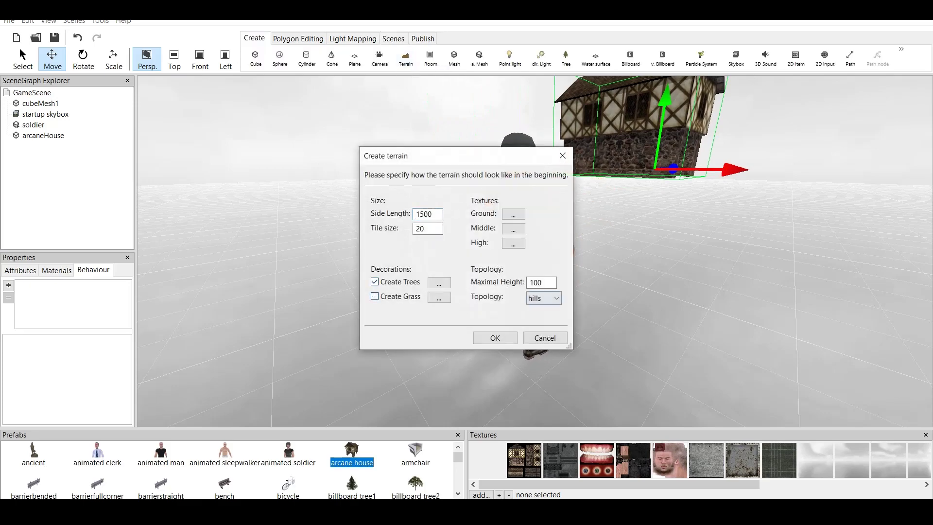
click(495, 337)
scroll(534, 252, down, 3)
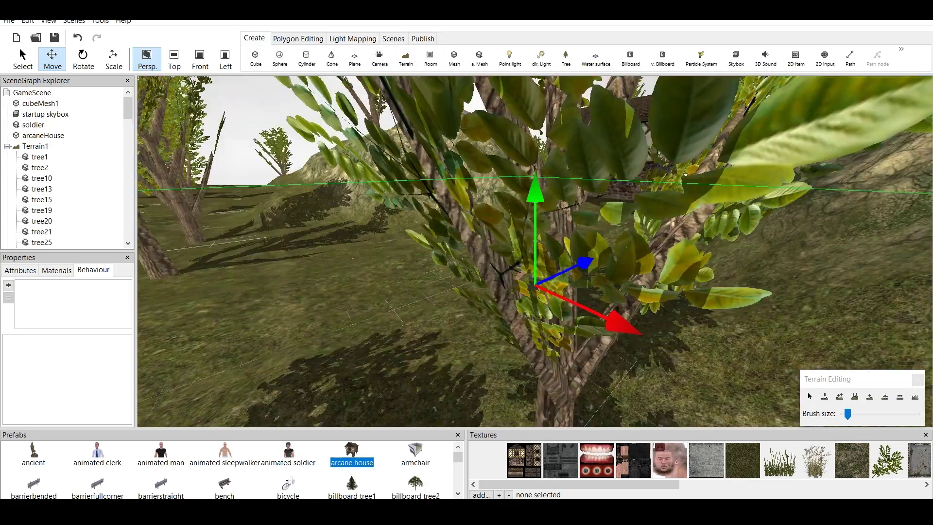
scroll(535, 251, up, 3)
middle_drag(534, 251, 700, 251)
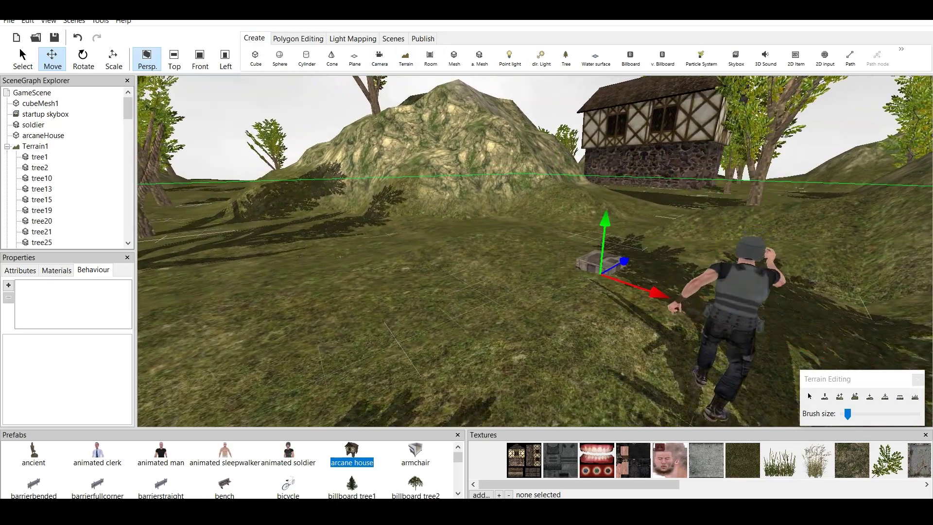
Step: Add a Simple Camera to GameScene as the first active camera and raise it well above the ground
click(392, 39)
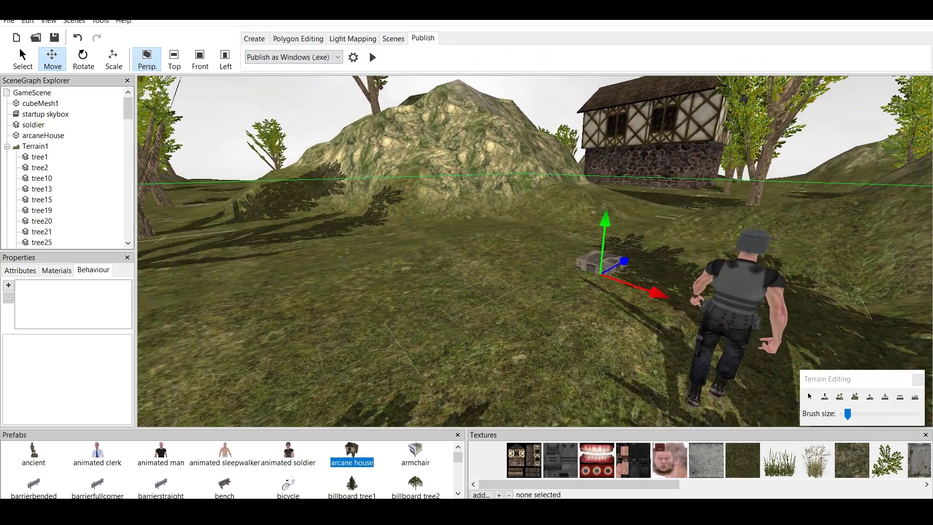
click(255, 38)
click(354, 58)
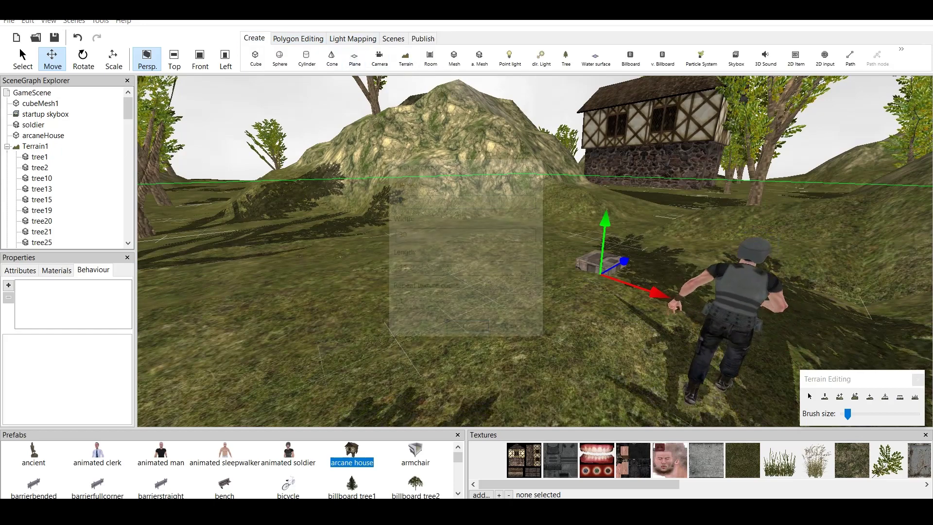
click(536, 165)
click(379, 58)
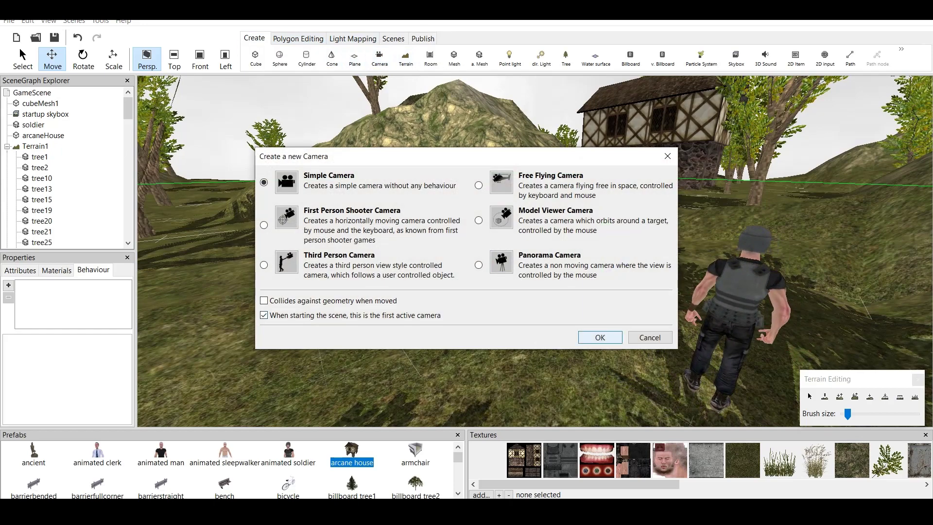
click(600, 337)
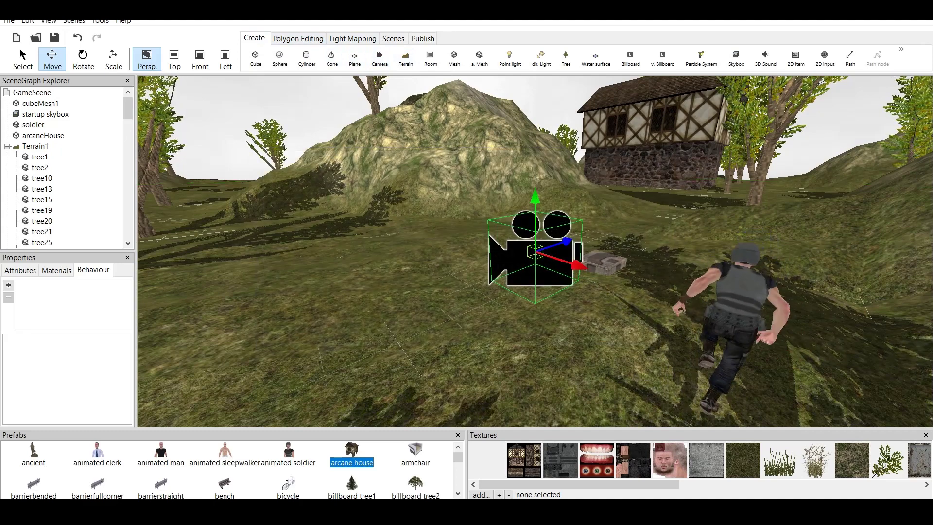
drag(535, 204, 535, 52)
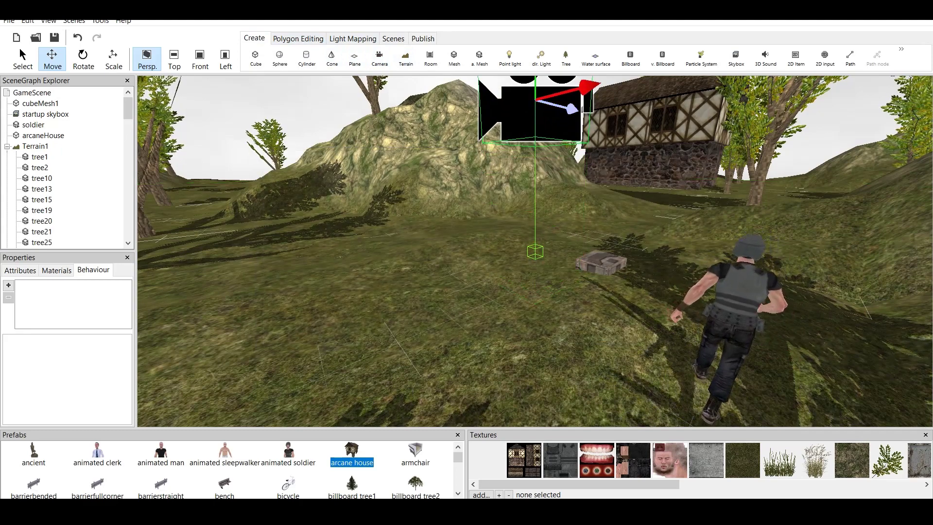
Step: Test-run GameScene to check the view from its camera, and close the test window
click(423, 38)
click(373, 57)
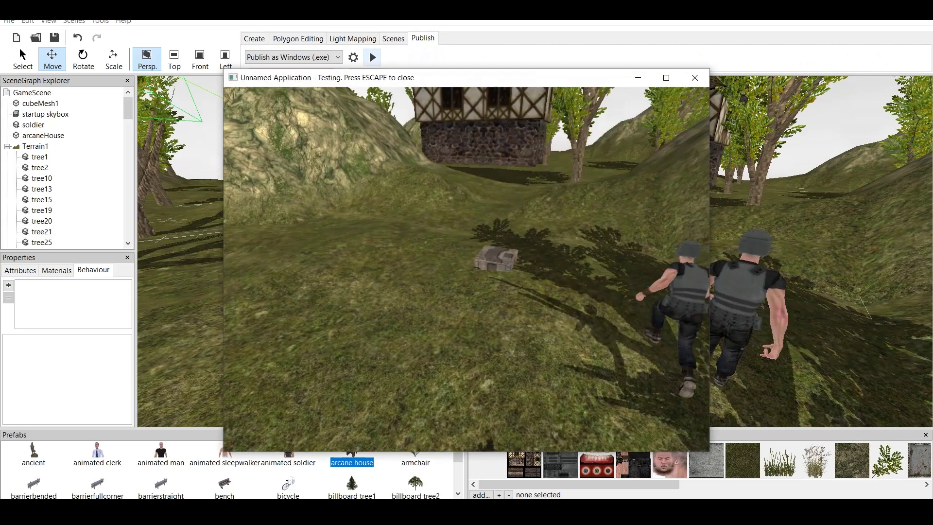
key(Escape)
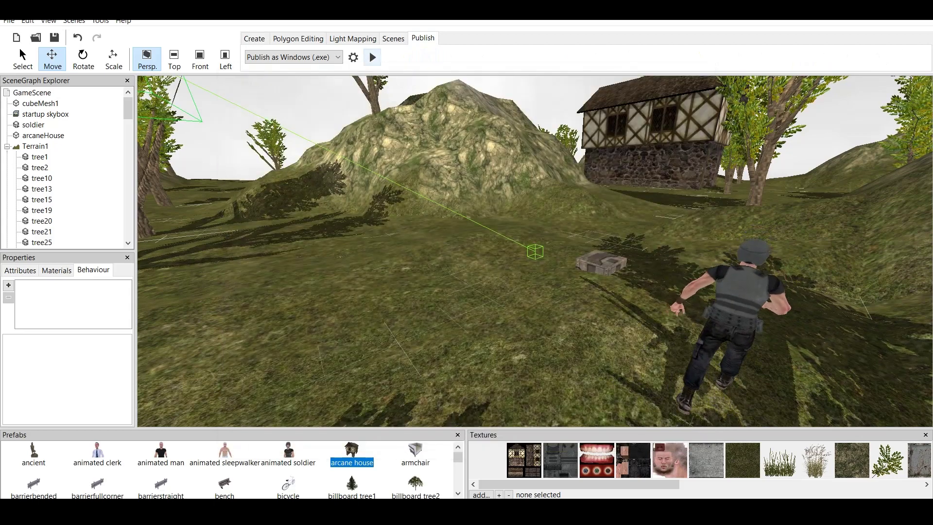
Step: Switch from GameScene to the menu scene New 3D Scene1
click(394, 38)
click(306, 57)
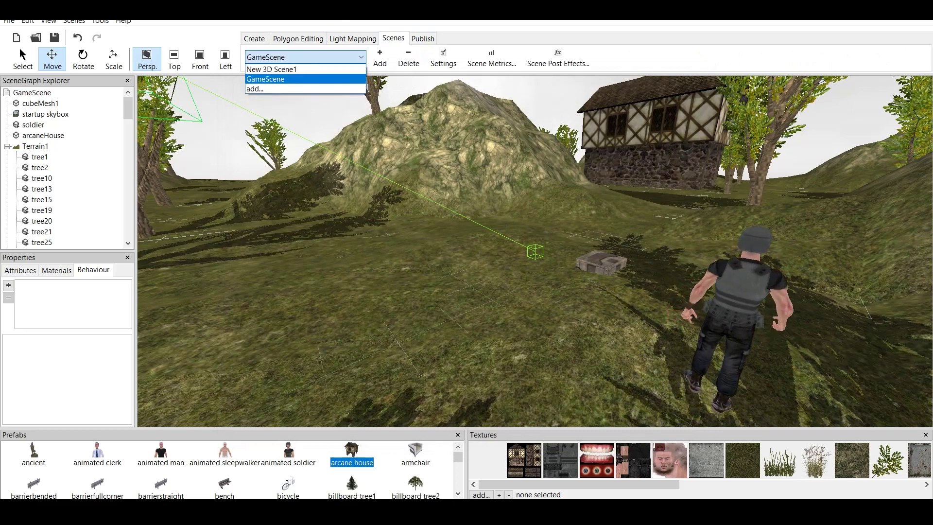
click(271, 69)
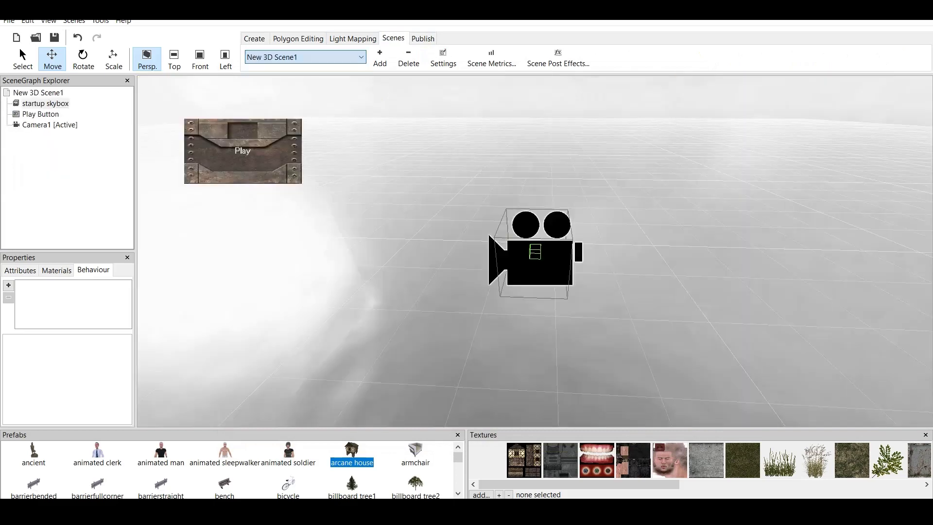
Step: Examine the attributes and materials of the root node of New 3D Scene1
click(38, 92)
click(20, 270)
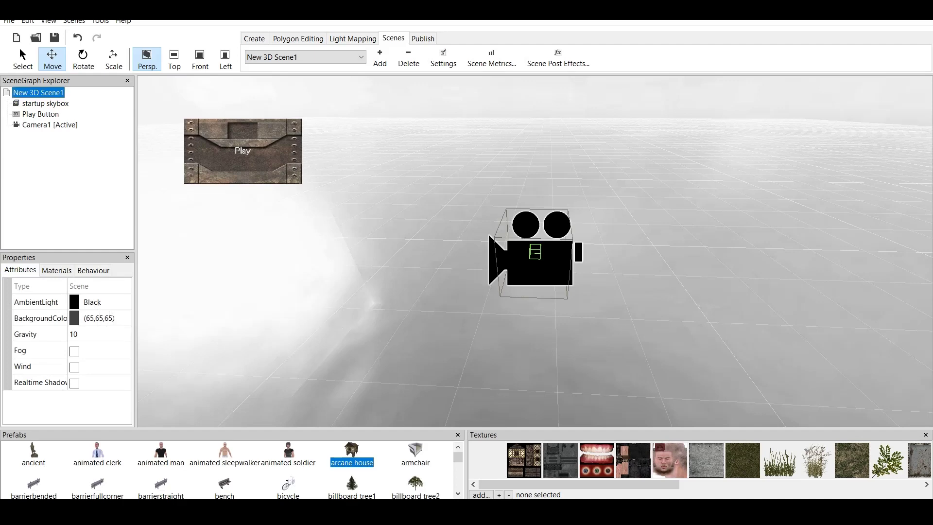
click(56, 270)
click(20, 270)
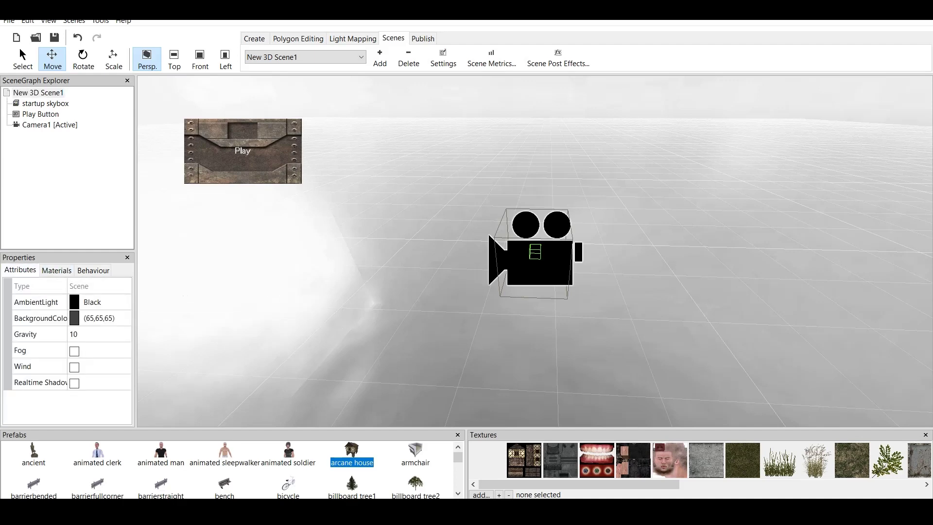
right_click(37, 91)
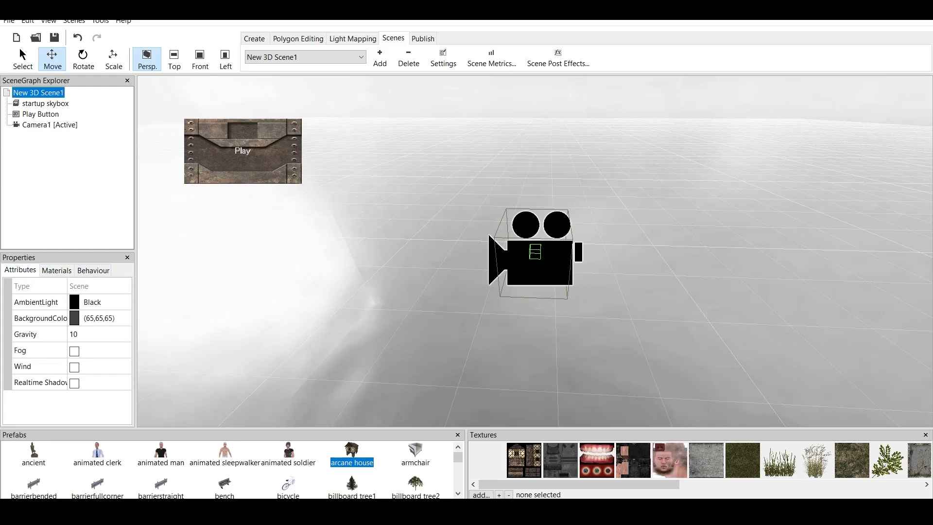
key(Escape)
Step: Alternate between GameScene and New 3D Scene1 to compare them, ending on New 3D Scene1
click(306, 56)
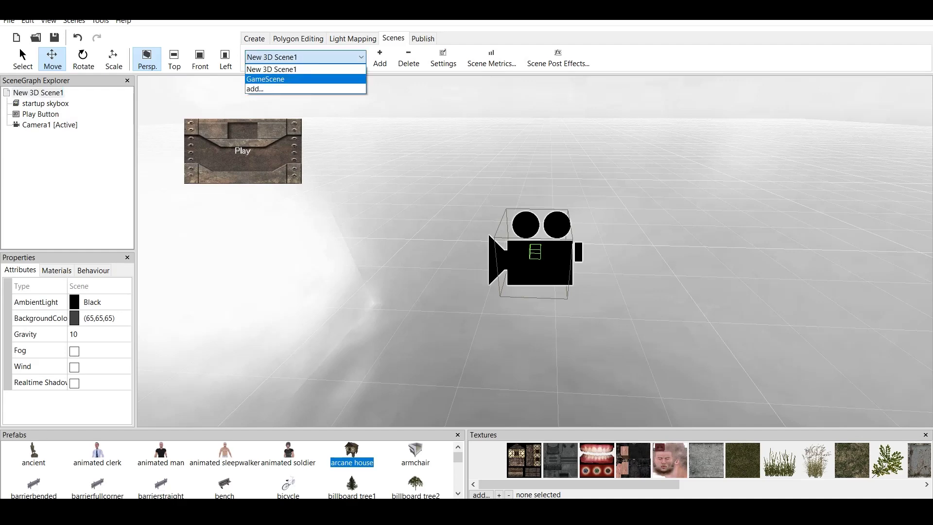
click(281, 78)
click(305, 57)
click(281, 68)
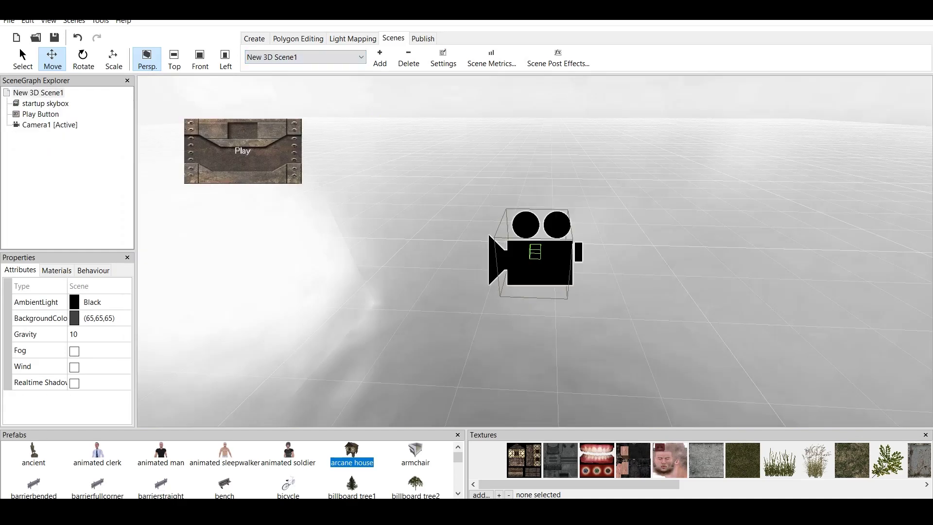
click(305, 57)
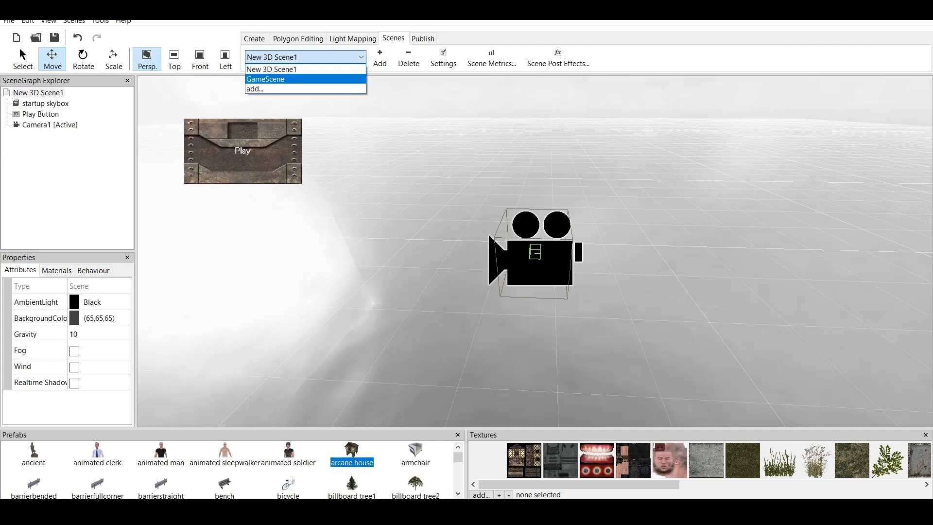
click(274, 78)
click(305, 57)
click(275, 69)
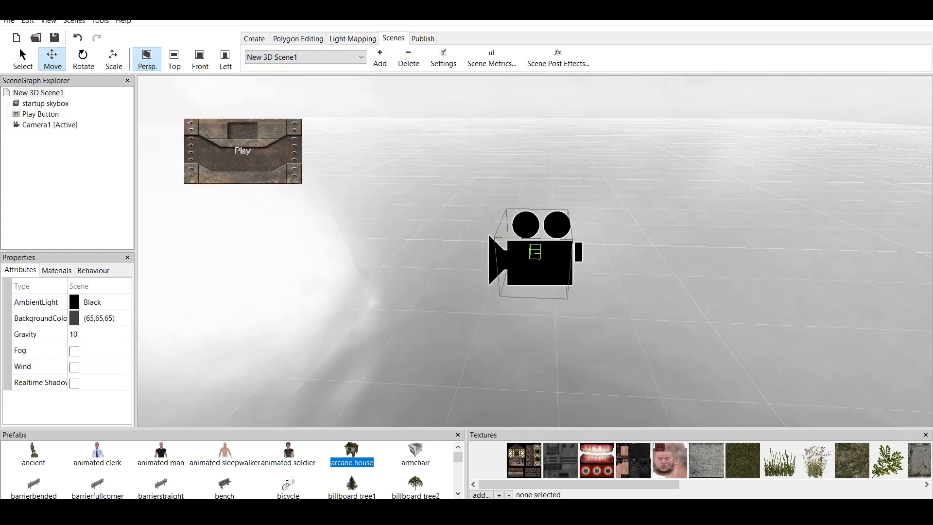
Step: Add the action "Switch to another scene" to the Play Button's "When clicked on this do something" behaviour
click(242, 150)
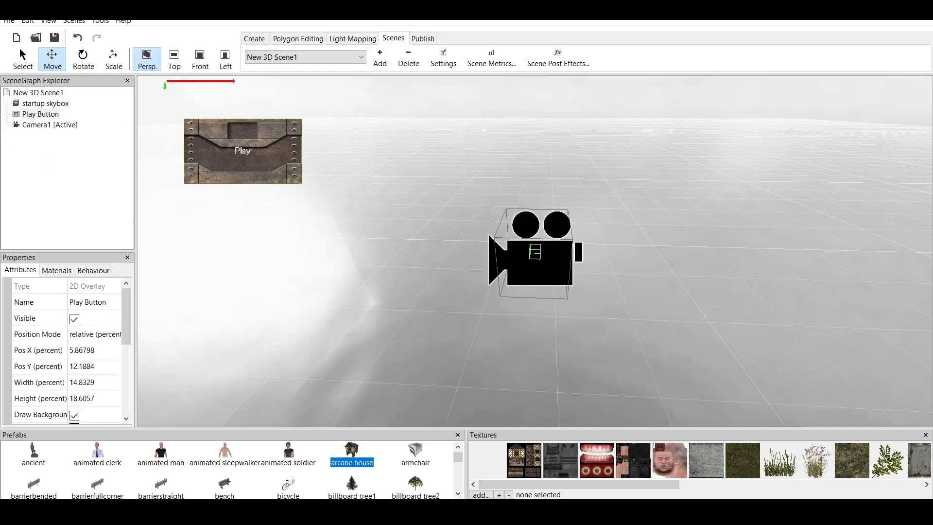
scroll(70, 362, down, 2)
click(93, 270)
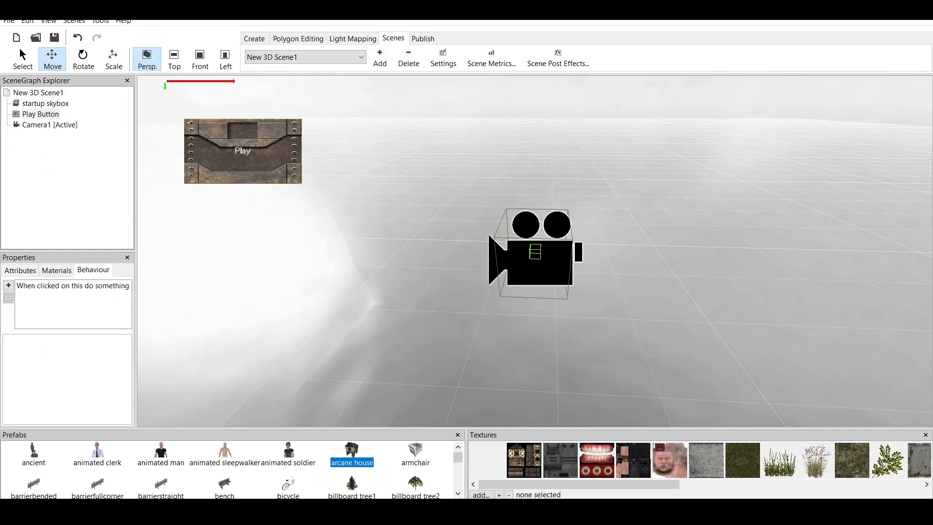
click(72, 286)
click(98, 374)
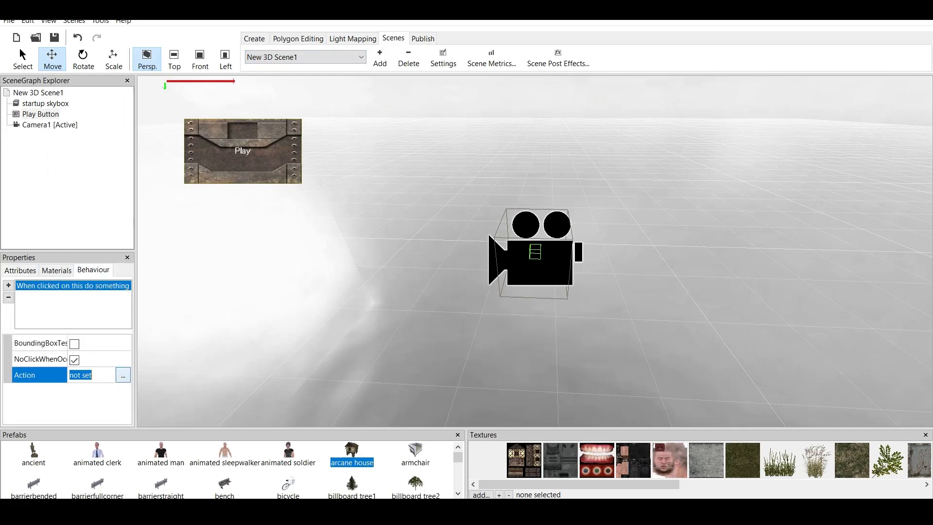
click(123, 375)
click(15, 319)
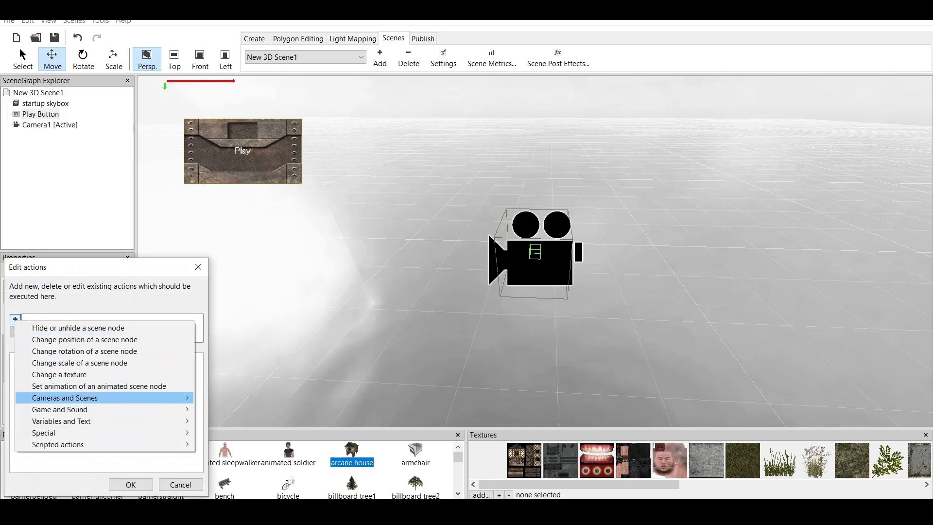
mouse_move(97, 397)
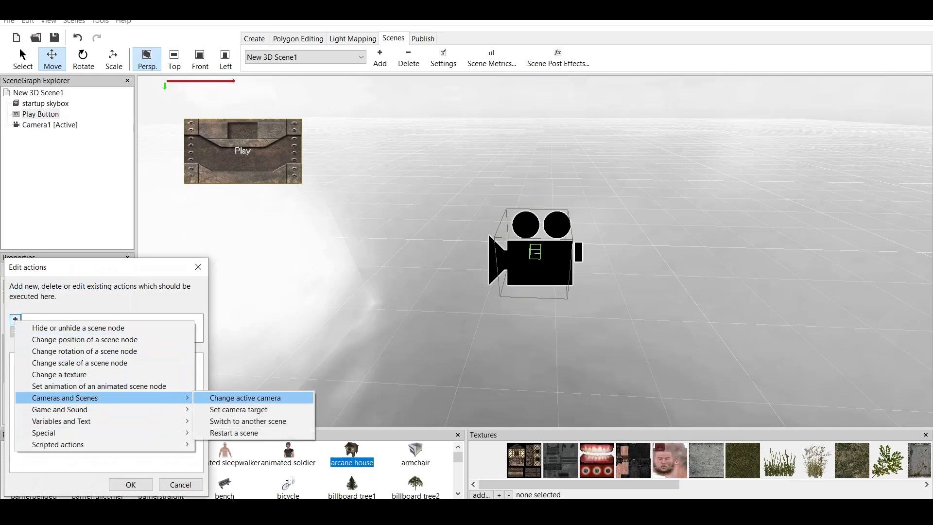
click(248, 421)
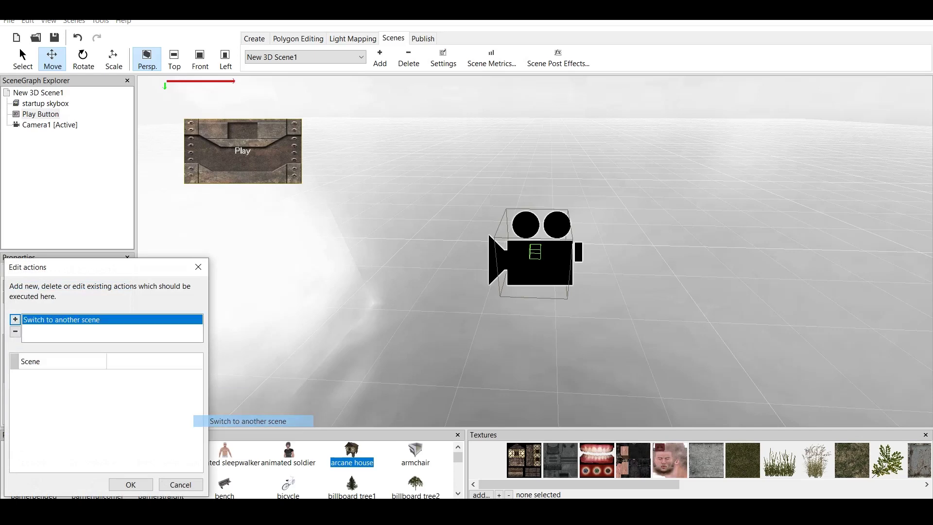
Step: Set GameScene as the target of the scene-switching action and accept the action list
click(193, 361)
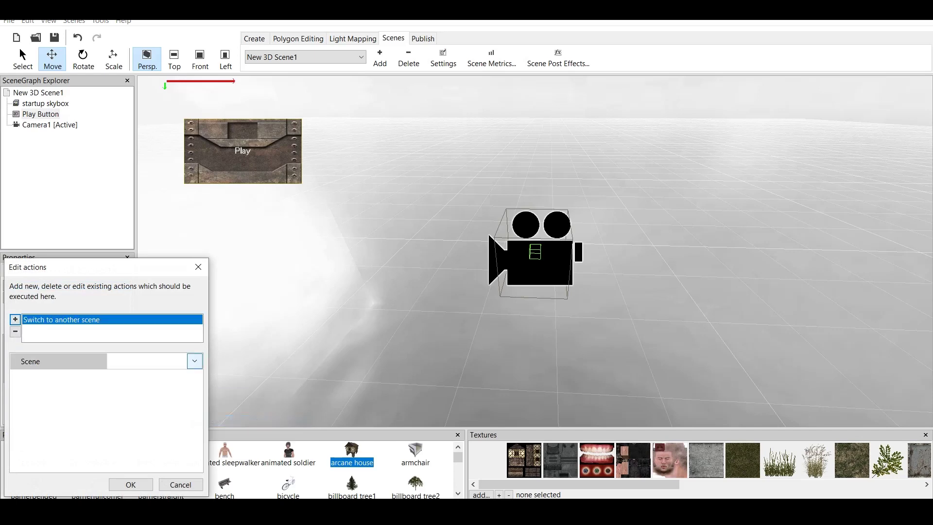
click(195, 361)
click(131, 391)
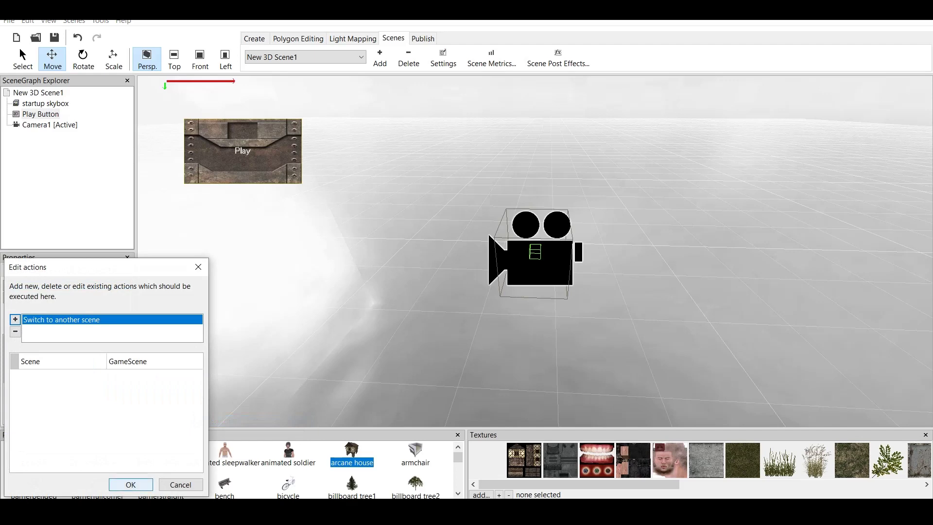
click(130, 485)
Step: Test-run the menu scene, use the Play button to enter the game, and close the test window
click(423, 38)
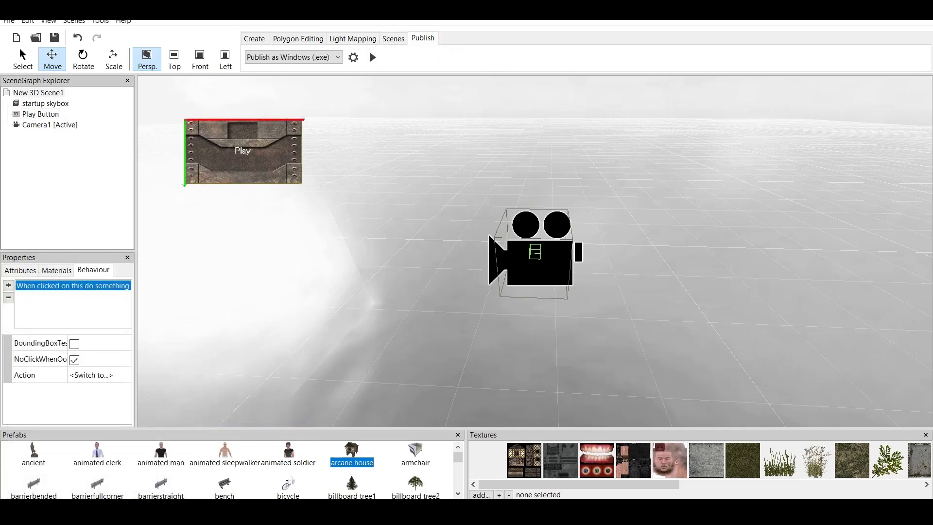
click(373, 57)
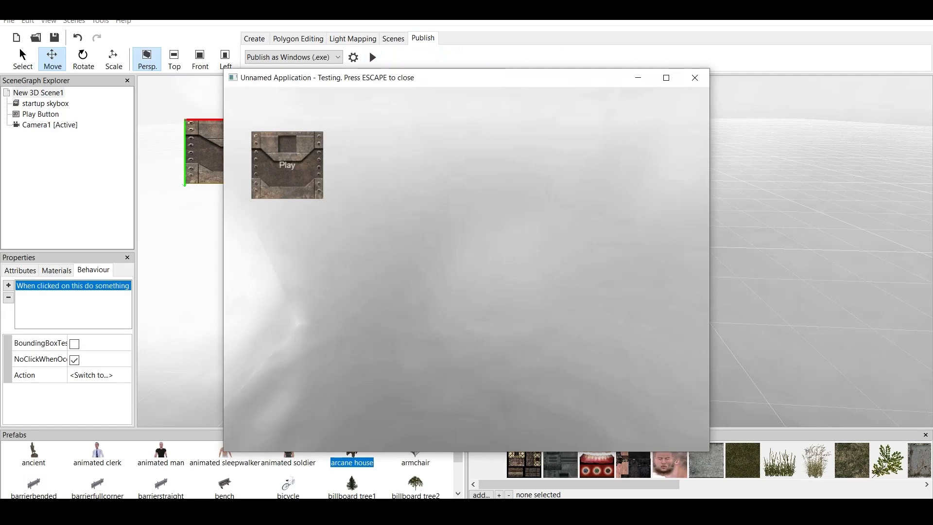
click(287, 165)
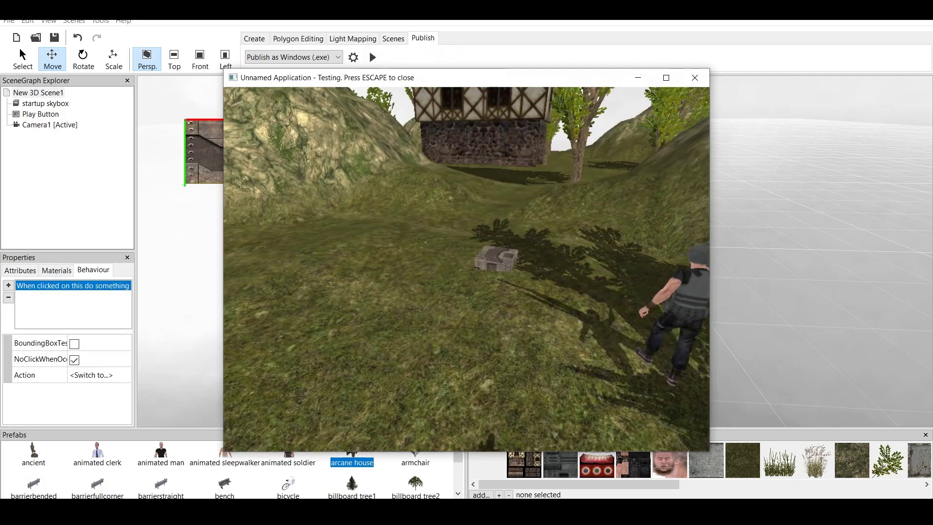
key(Escape)
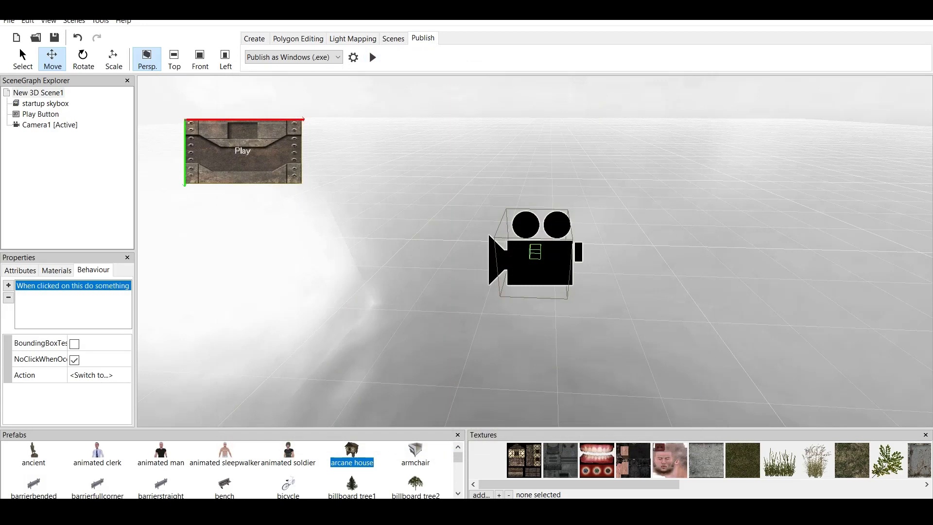
Step: Switch from the menu scene to GameScene for editing
click(393, 38)
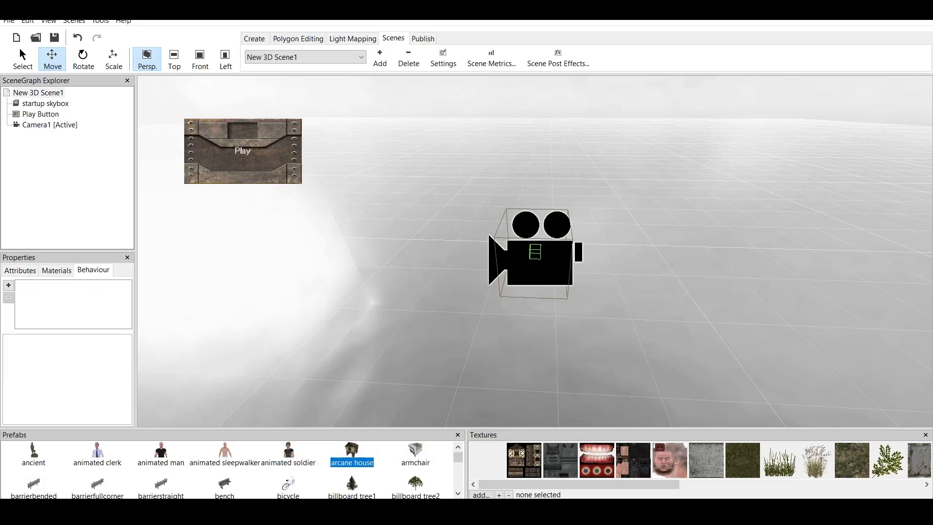
click(305, 57)
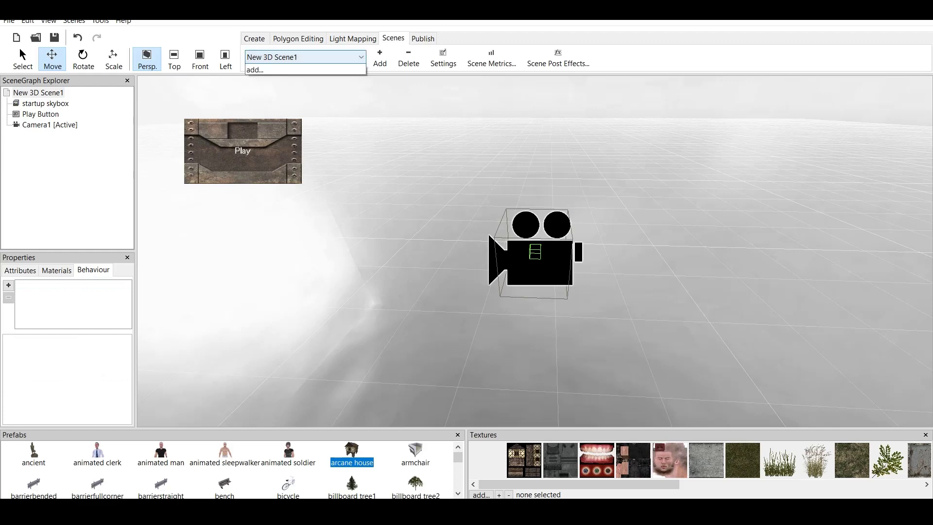
click(305, 79)
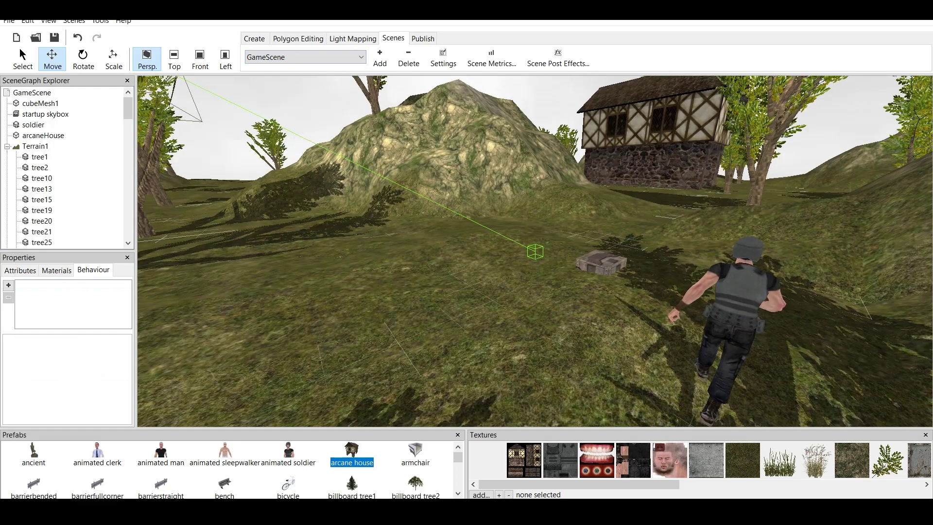
Step: Return to the menu scene New 3D Scene1, test-run it as a Windows application, and close the test window
click(305, 57)
click(272, 68)
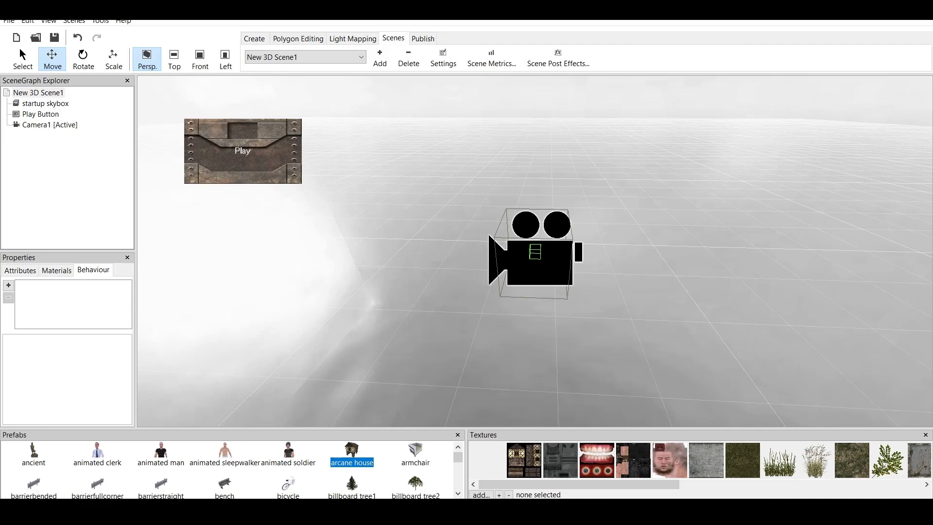
click(305, 57)
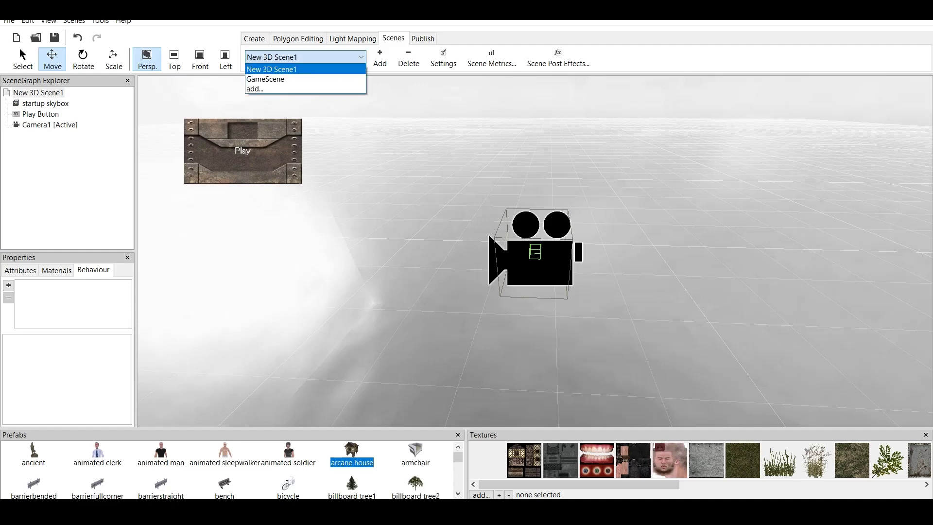
click(305, 69)
click(422, 38)
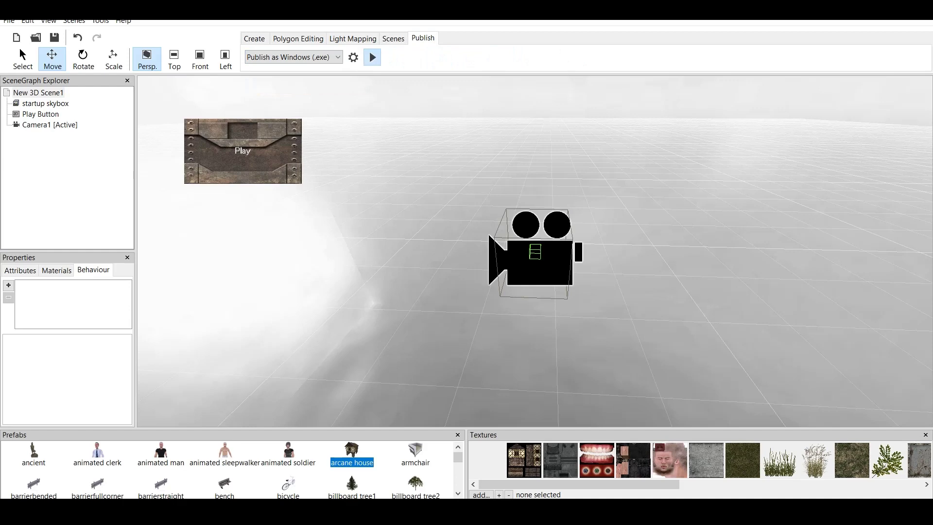
click(372, 58)
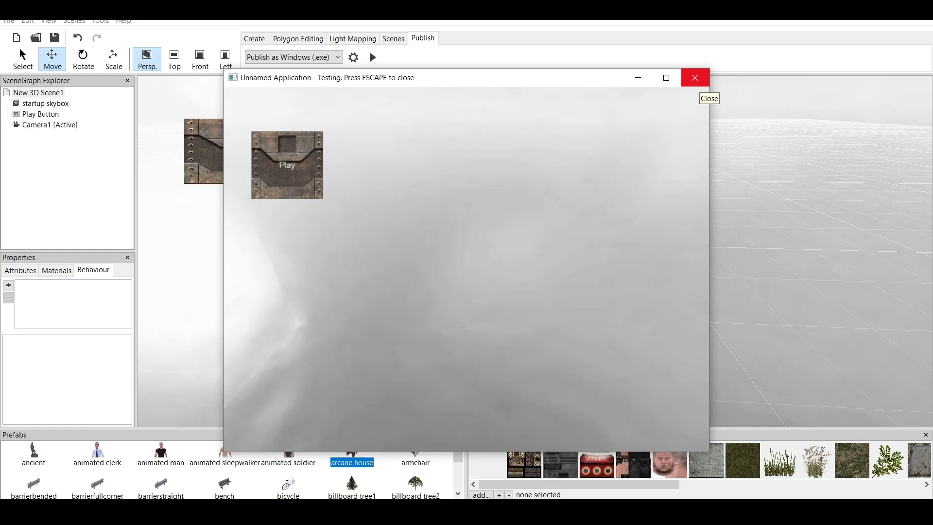
click(695, 77)
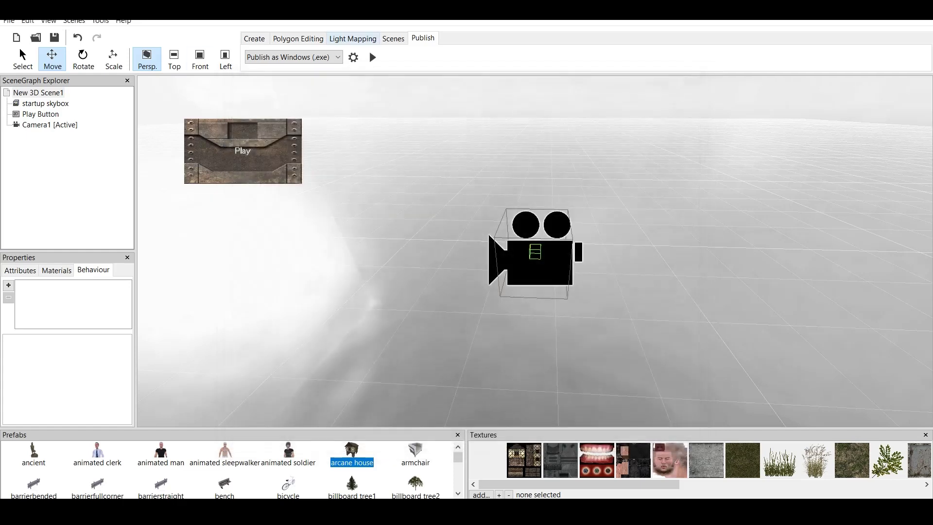
Step: In GameScene, move the soldier away from the foreground to the open grass in front of the rocky hill
click(393, 39)
click(301, 57)
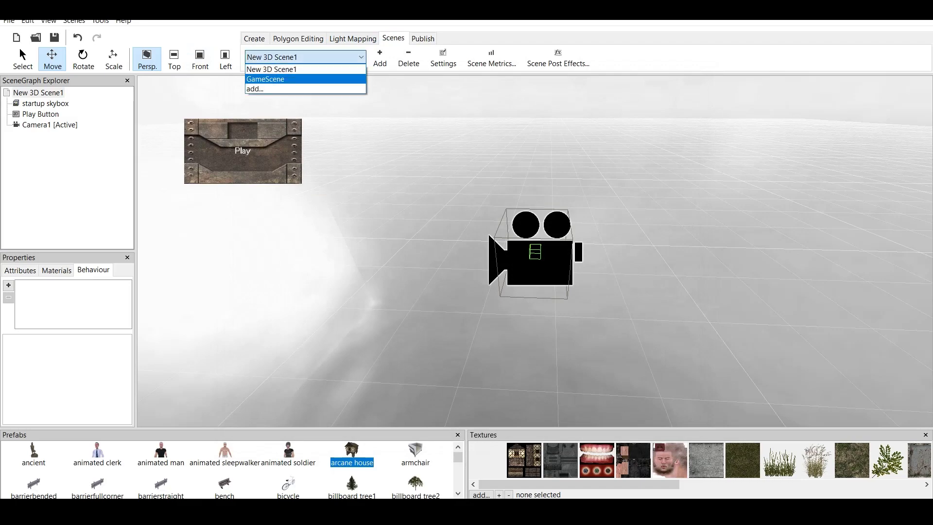
click(266, 79)
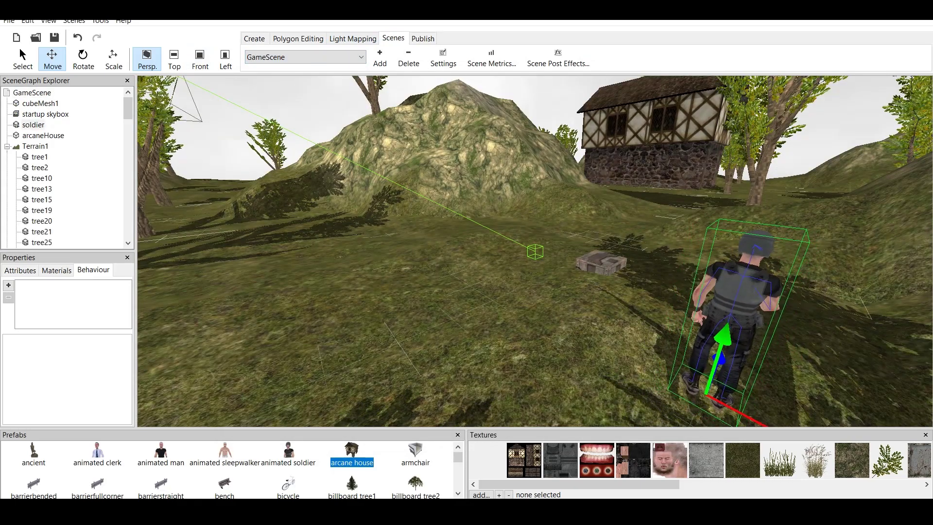
drag(744, 414, 473, 272)
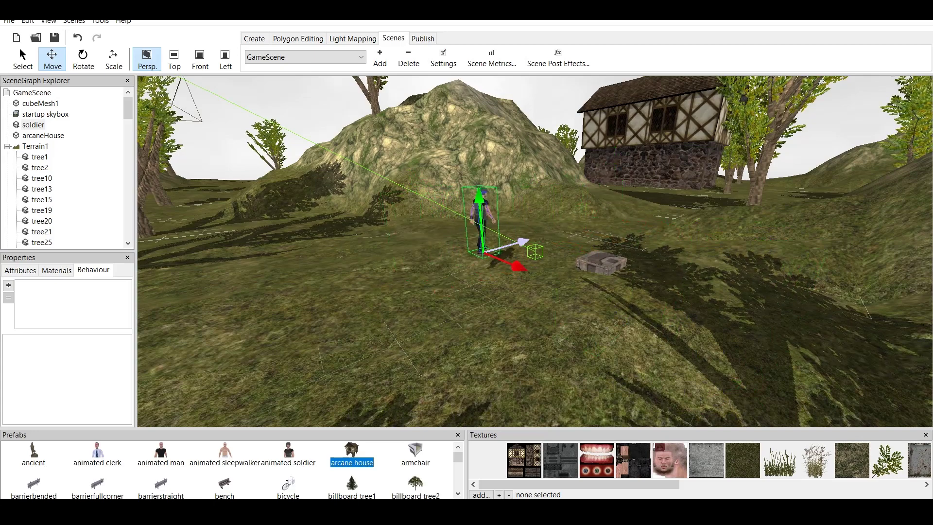
Step: Compare the menu scene with GameScene by switching between them, and select the soldier in GameScene
click(305, 57)
click(266, 68)
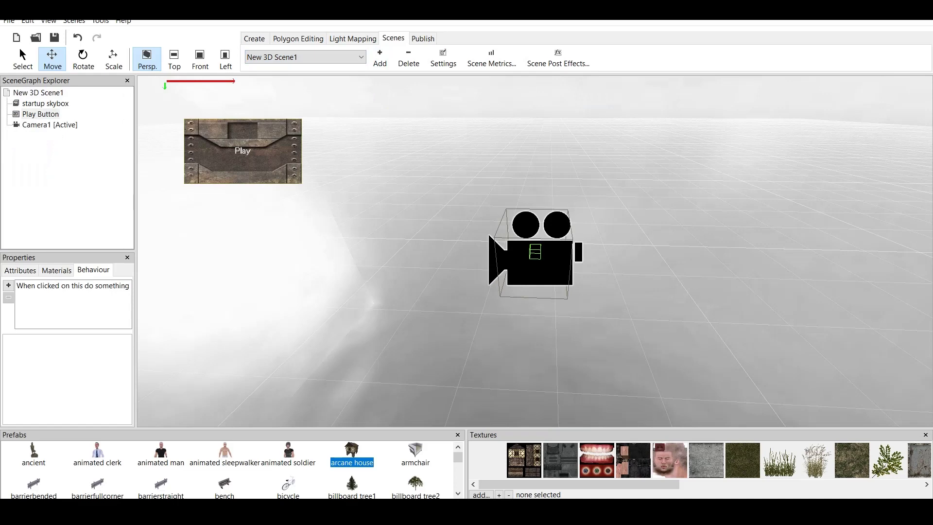
click(305, 57)
click(266, 77)
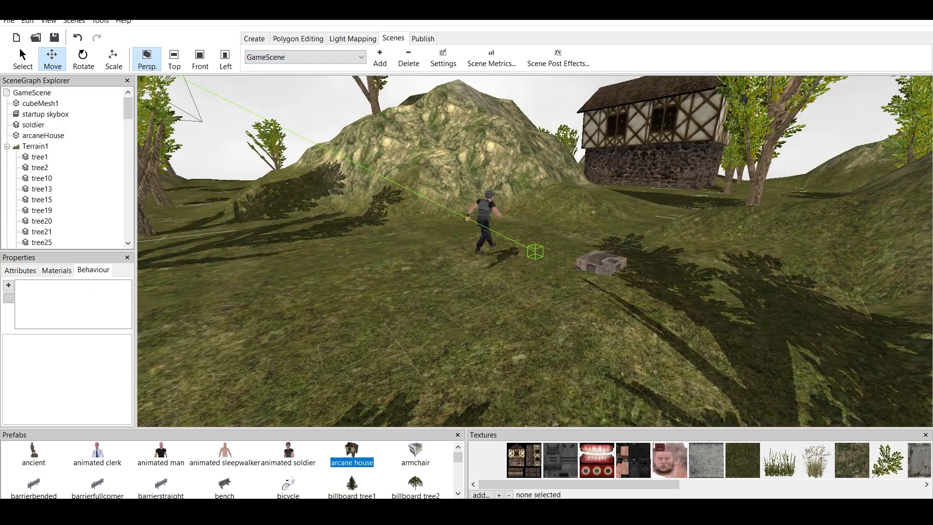
click(485, 221)
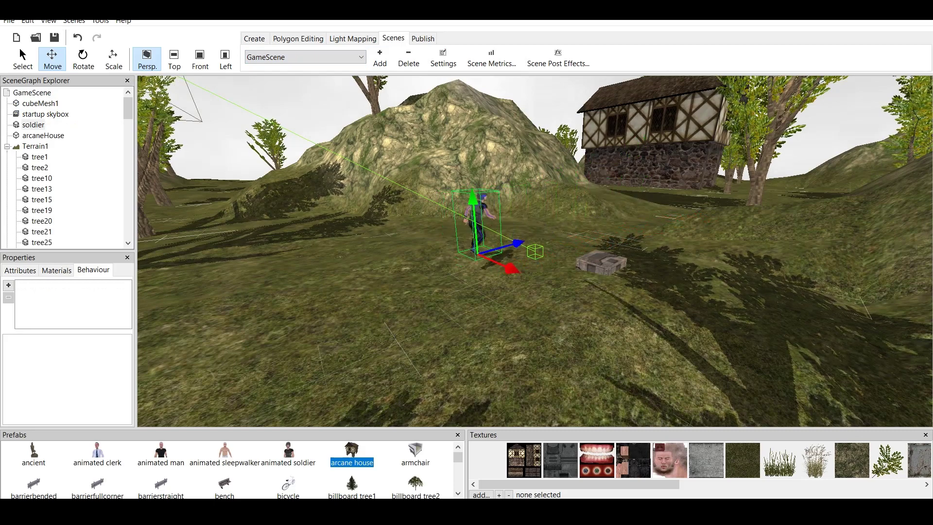
Step: Test-run the project from New 3D Scene1, enter the game with the Play button, and end the test
click(305, 57)
click(305, 68)
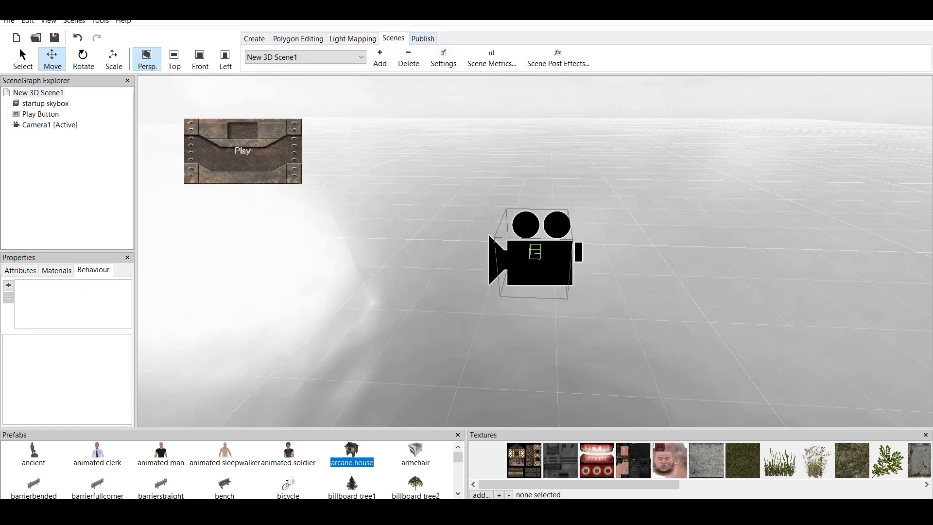
click(422, 38)
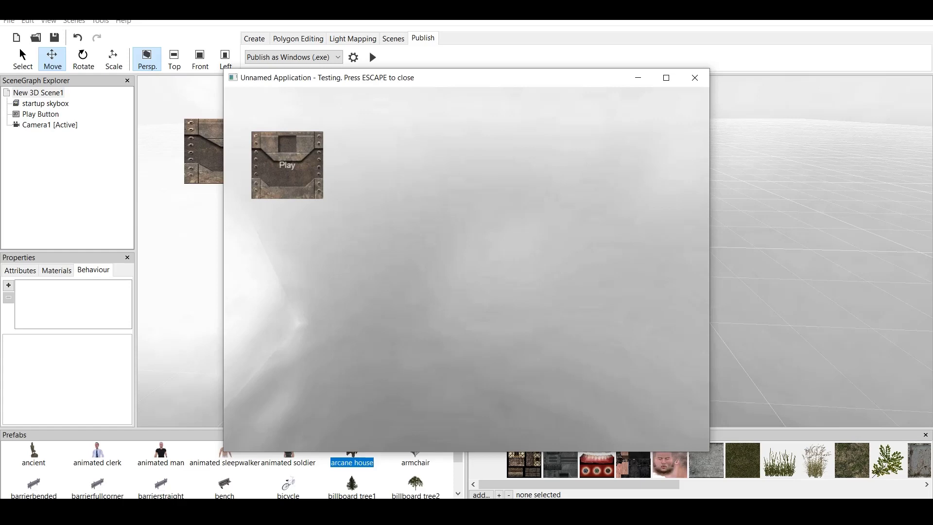
click(287, 165)
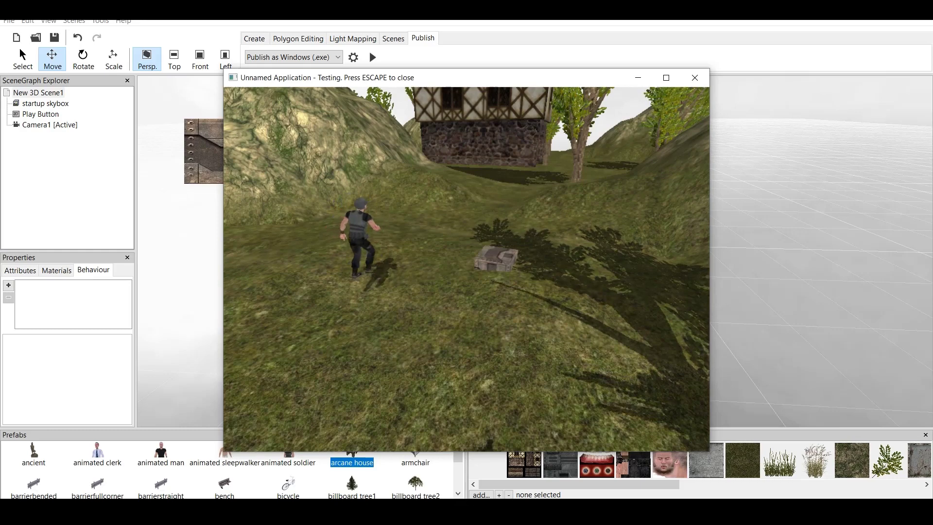
key(Escape)
Step: Review the Play Button's "When clicked on this do something" actions and the available action types, then close the action editor without changes
click(242, 151)
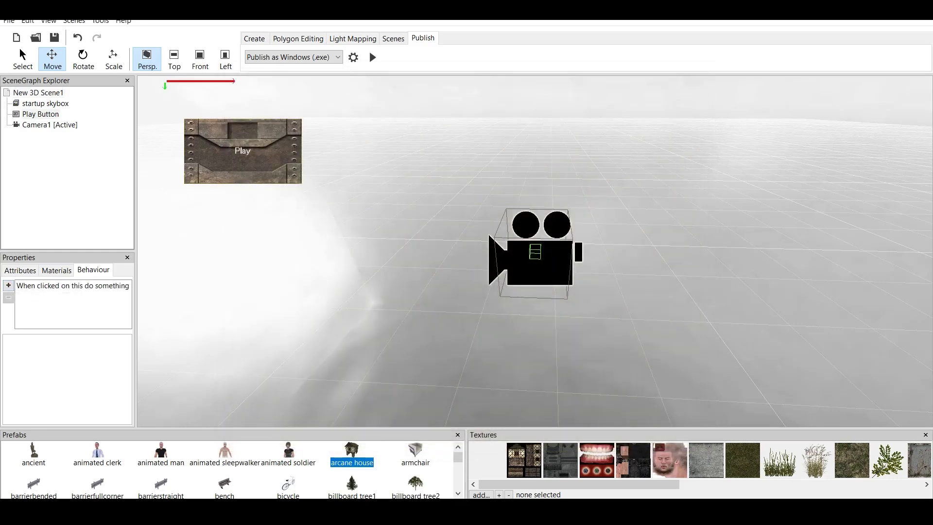
click(72, 285)
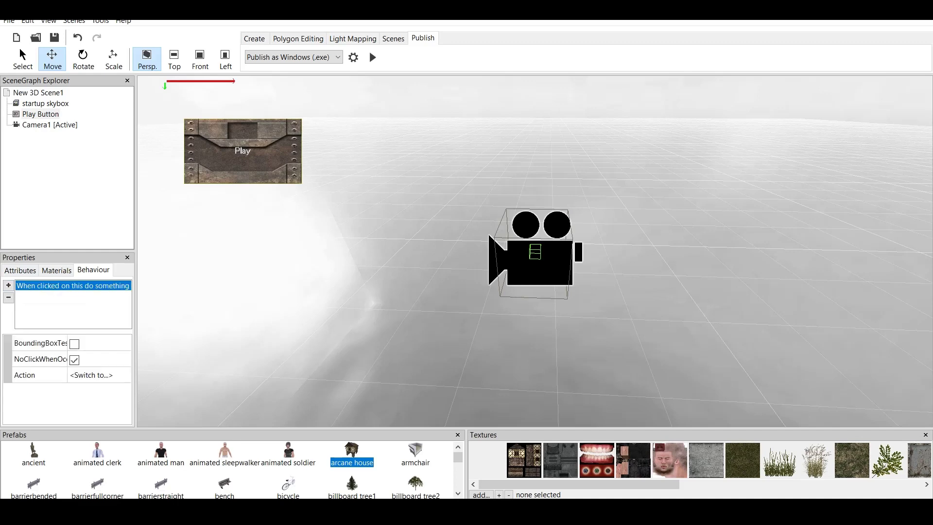
click(91, 375)
click(123, 375)
click(15, 319)
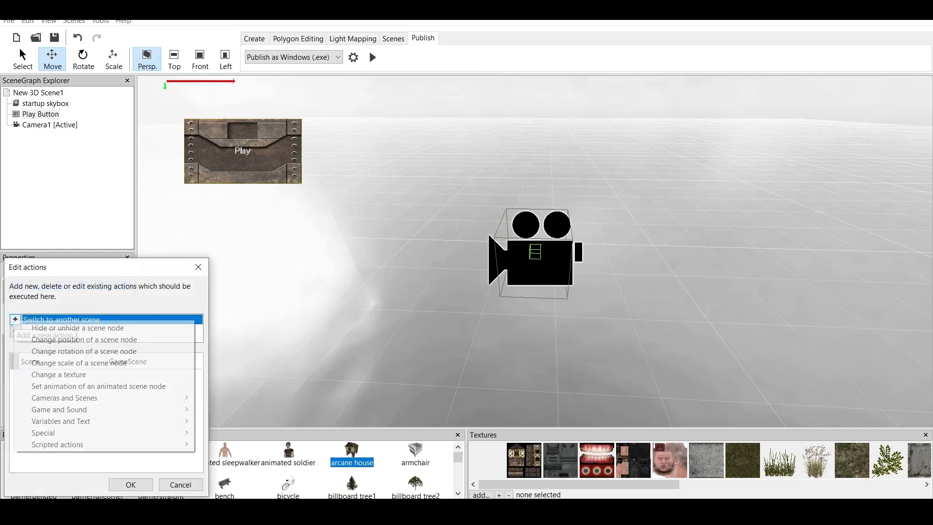
mouse_move(98, 409)
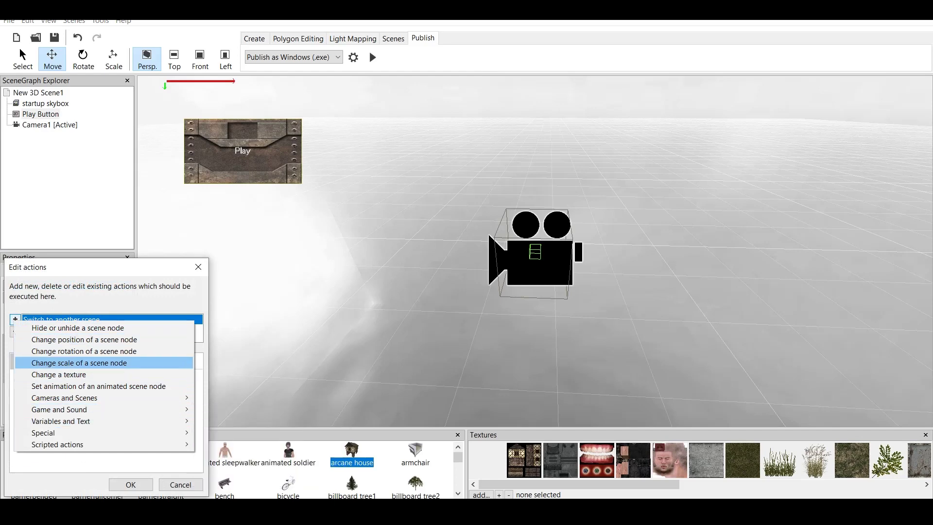
key(Escape)
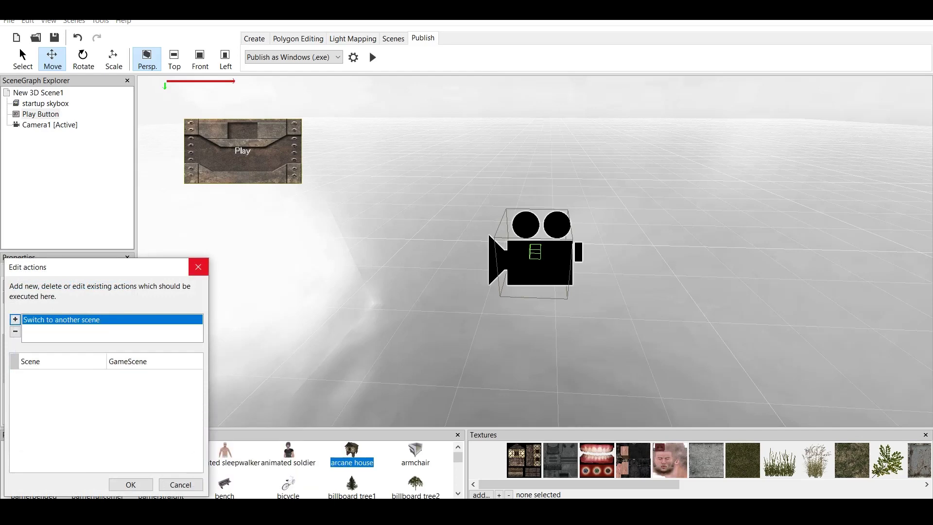
click(198, 267)
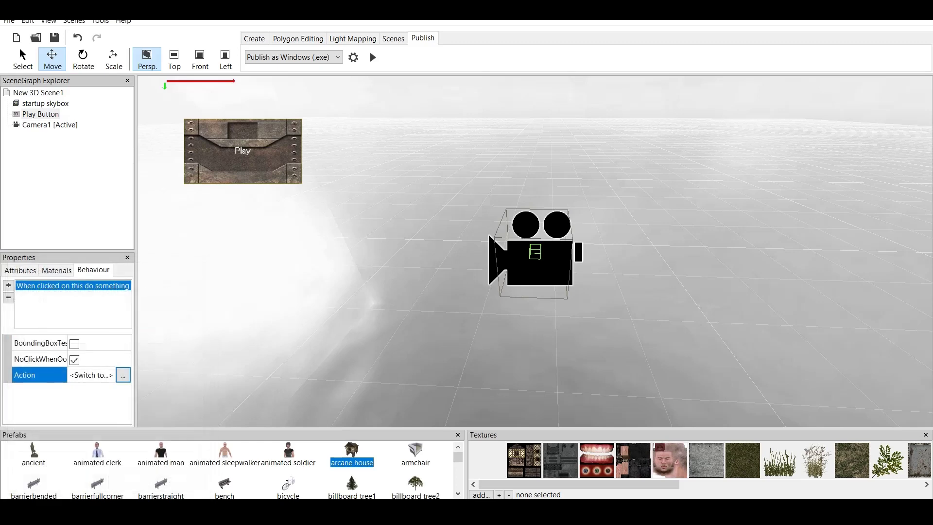